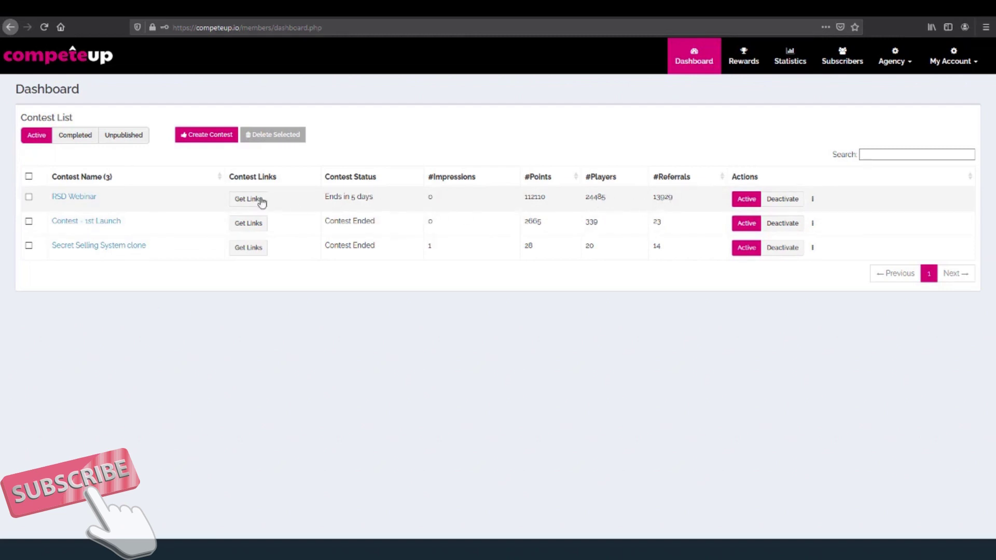
Show the RSD Webinar contest's sharing links from its Dashboard row.
click(255, 204)
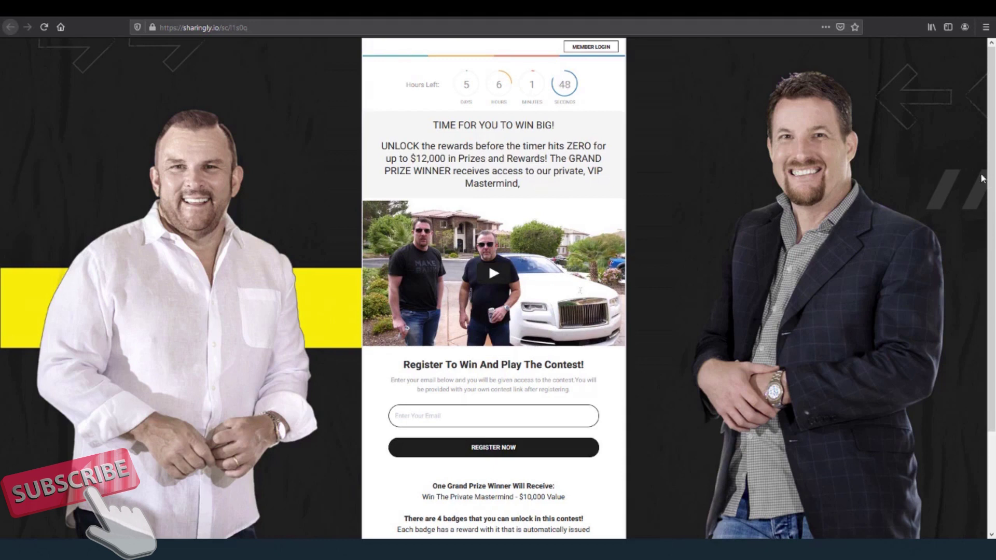
scroll(991, 176, down, 1)
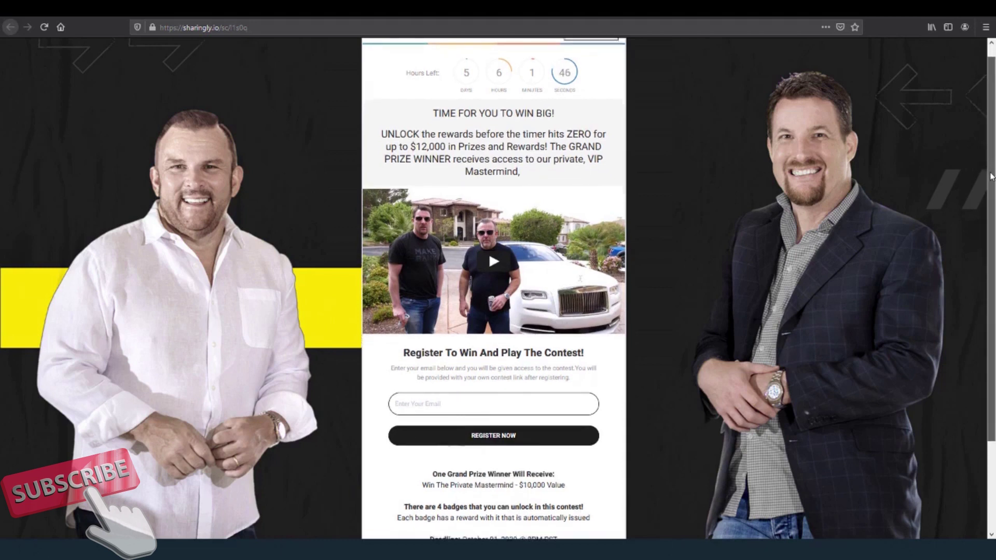
drag(991, 176, 991, 271)
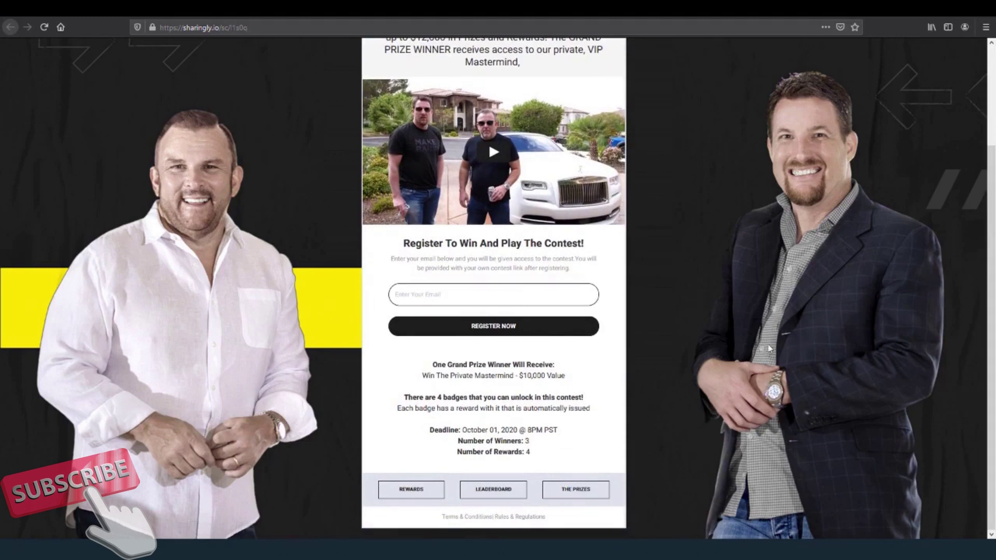
click(576, 489)
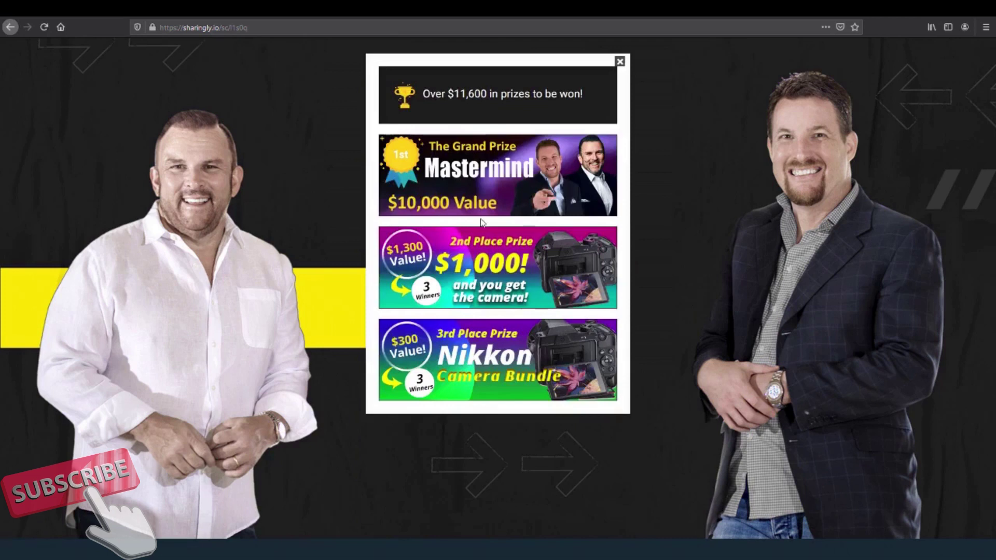
click(620, 62)
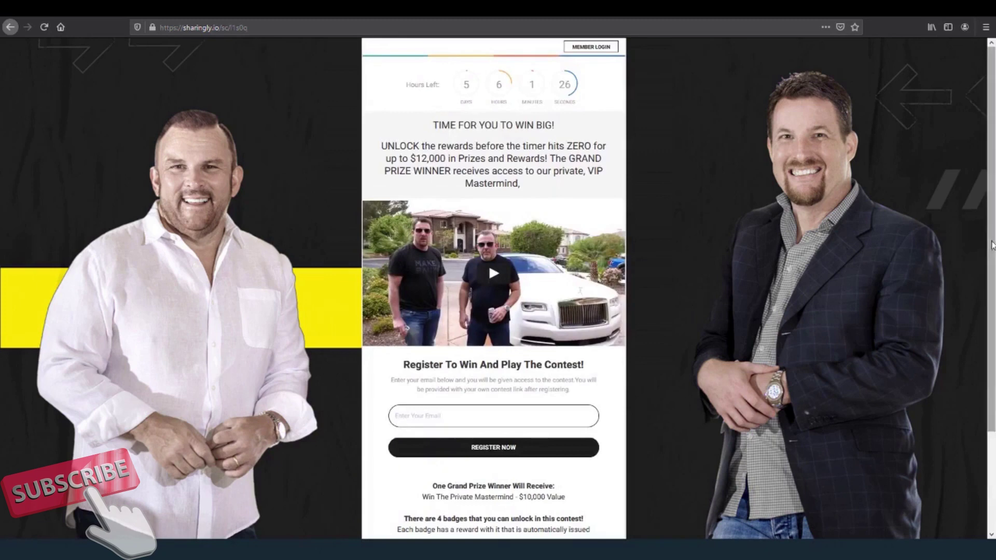
scroll(992, 246, down, 3)
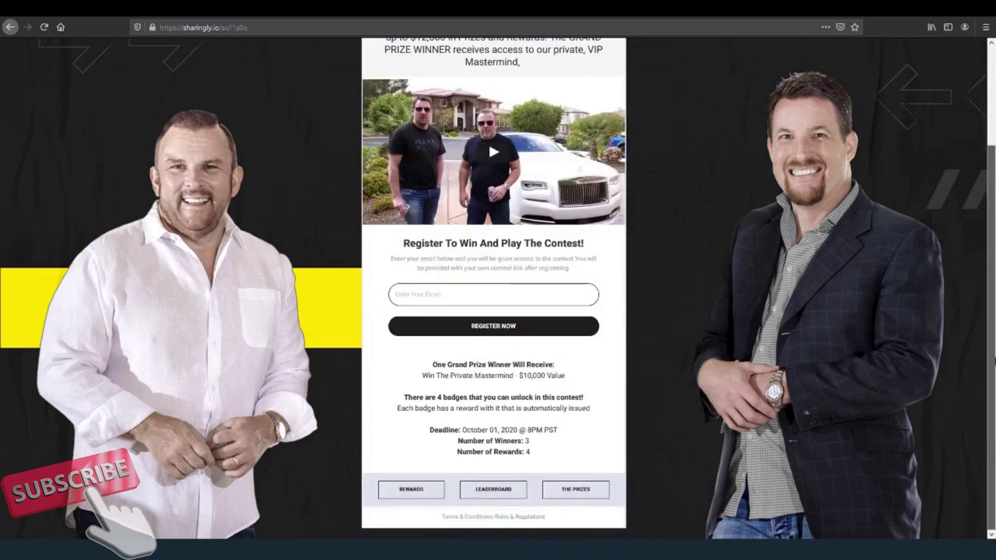
click(393, 496)
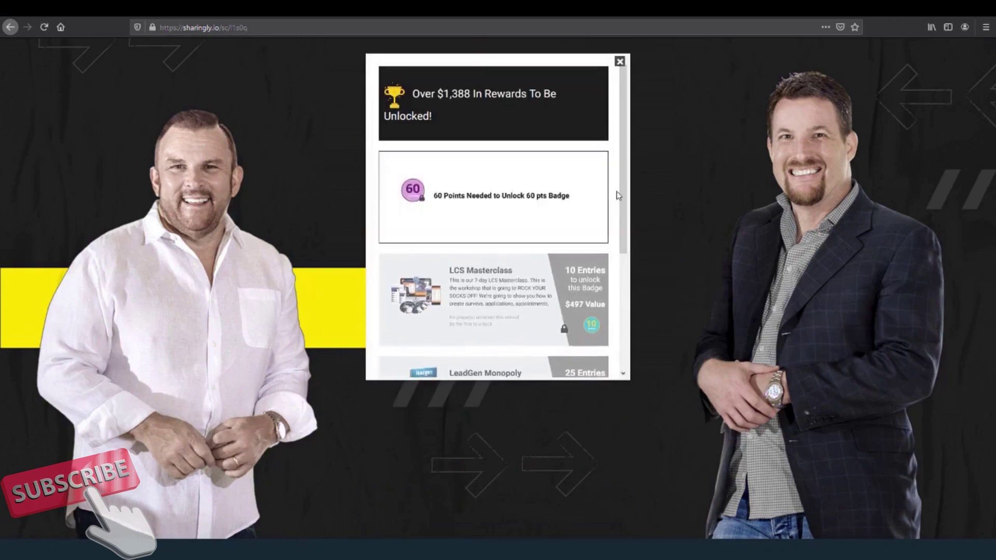
mouse_move(620, 196)
mouse_down()
mouse_move(639, 319)
mouse_move(627, 179)
mouse_up()
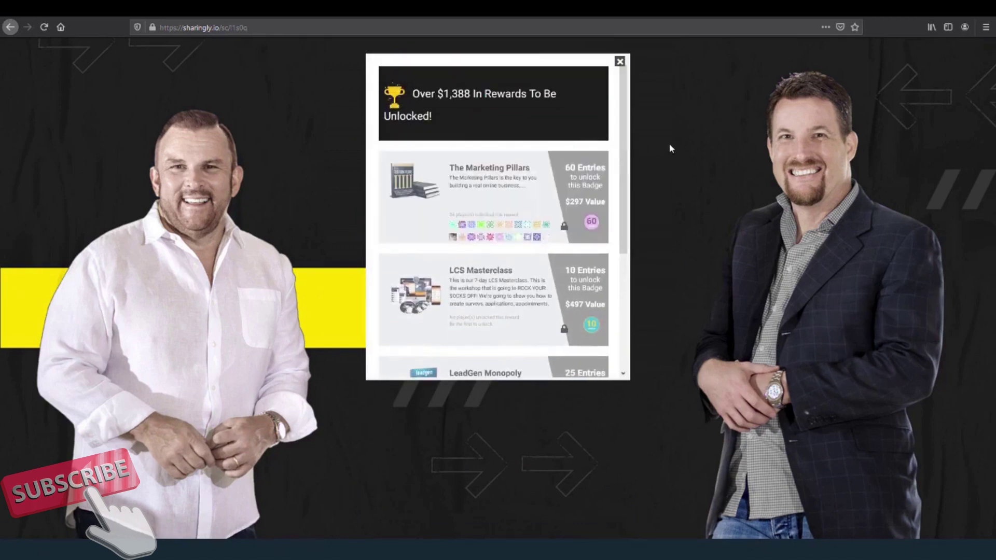
click(620, 61)
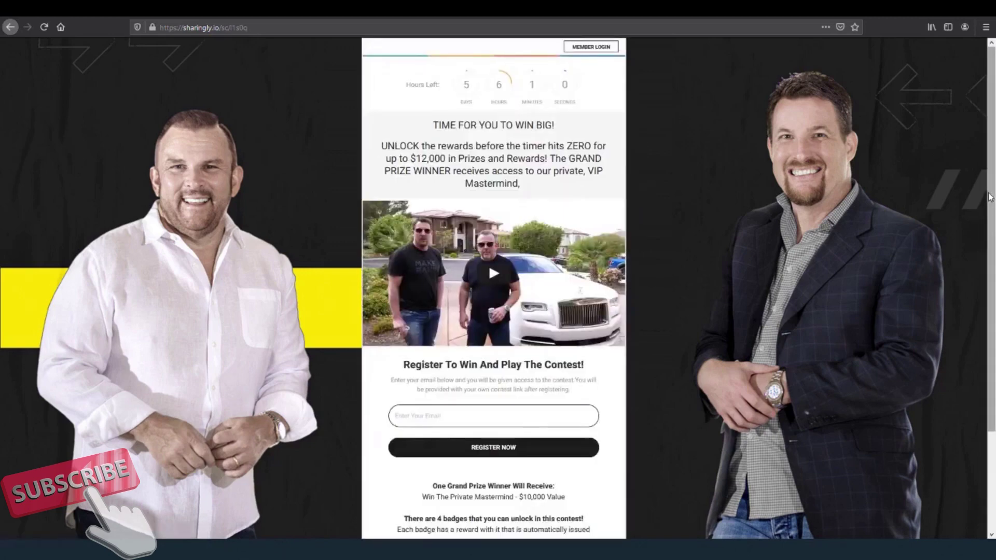
scroll(828, 444, down, 3)
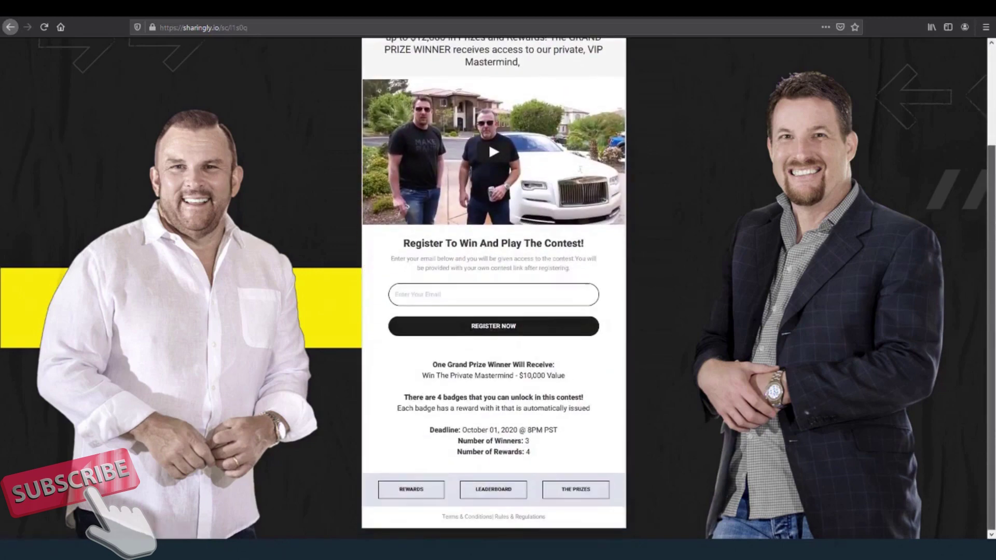
click(493, 489)
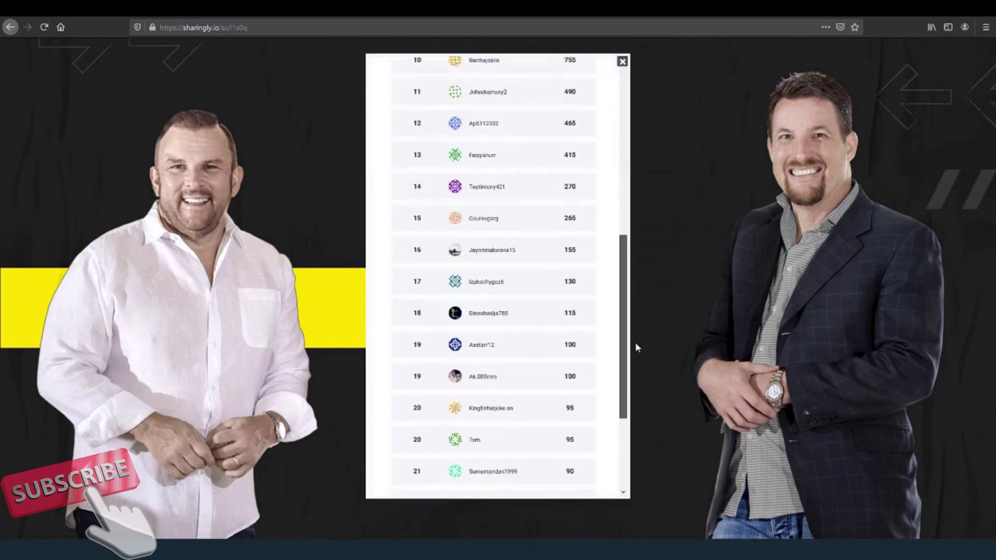
drag(619, 169, 636, 82)
click(622, 62)
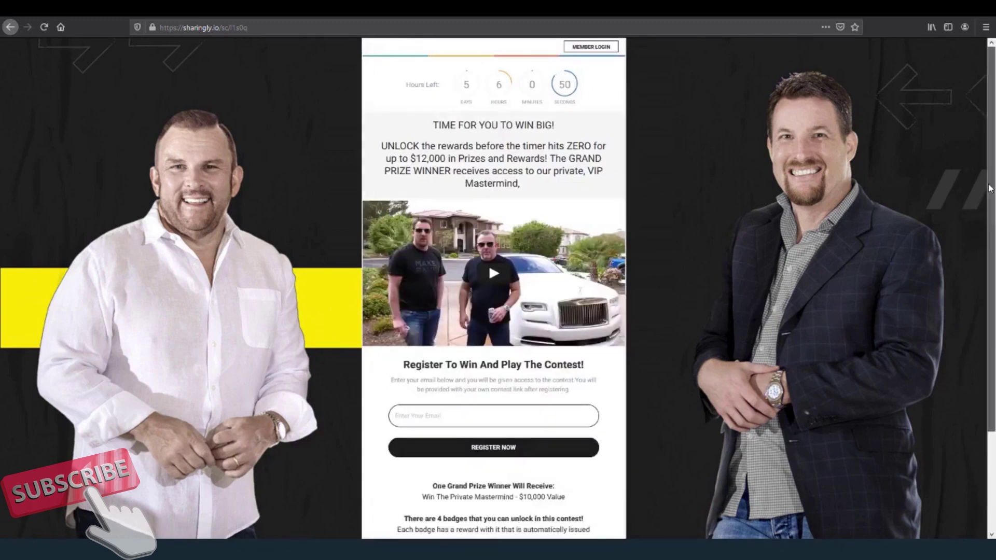
scroll(947, 200, down, 1)
drag(993, 210, 992, 244)
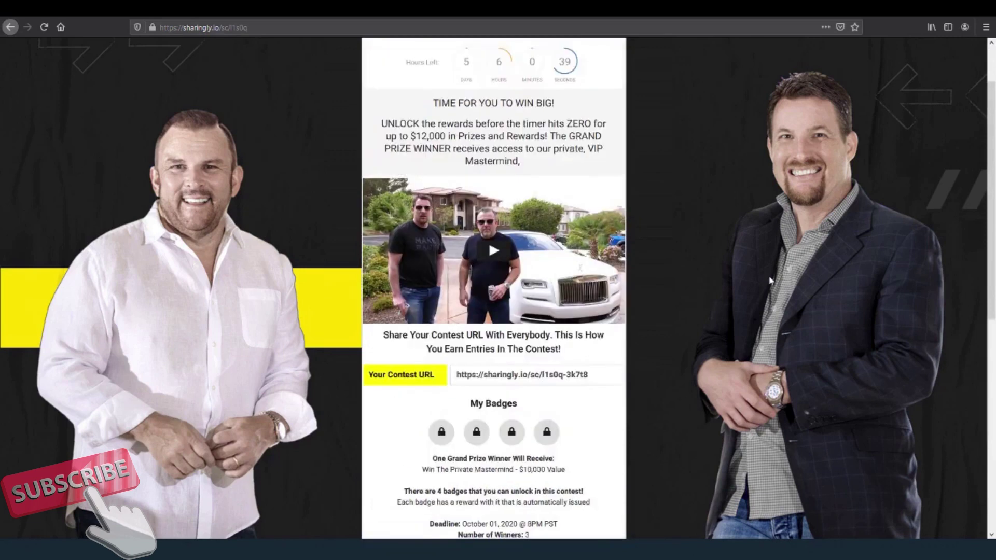
drag(990, 142, 989, 106)
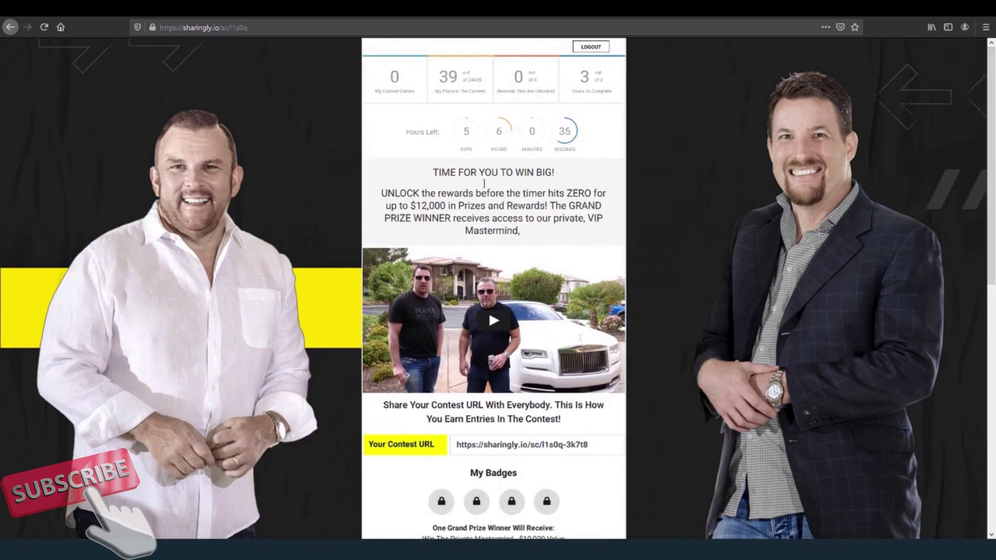
scroll(555, 310, down, 1)
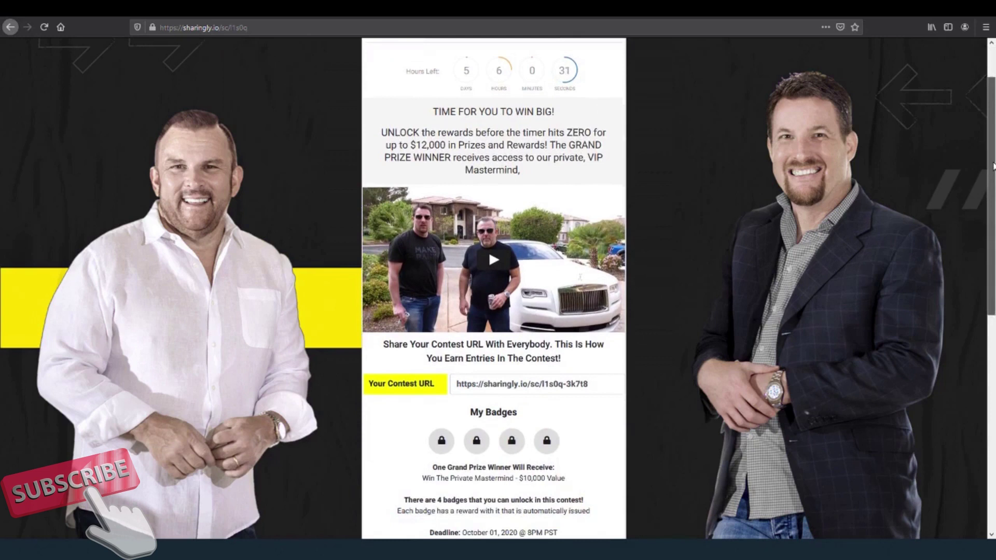
drag(989, 175, 991, 218)
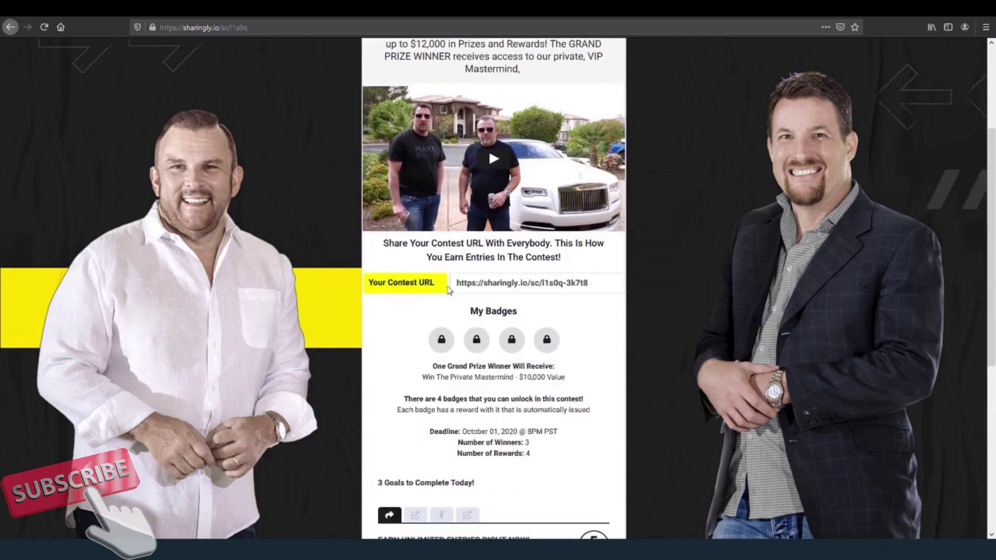
Select the personal Your Contest URL link on the registered contest page.
click(522, 283)
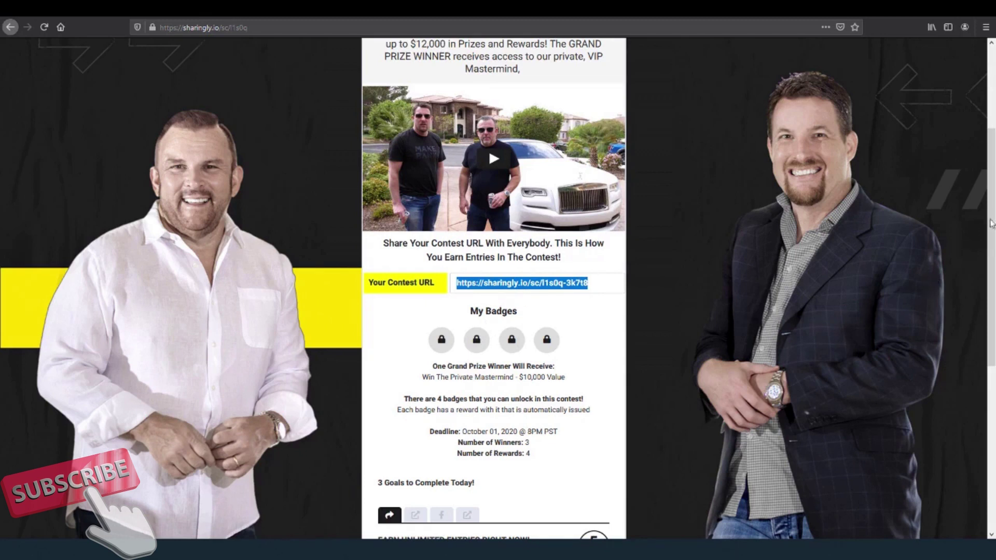
drag(991, 224, 993, 313)
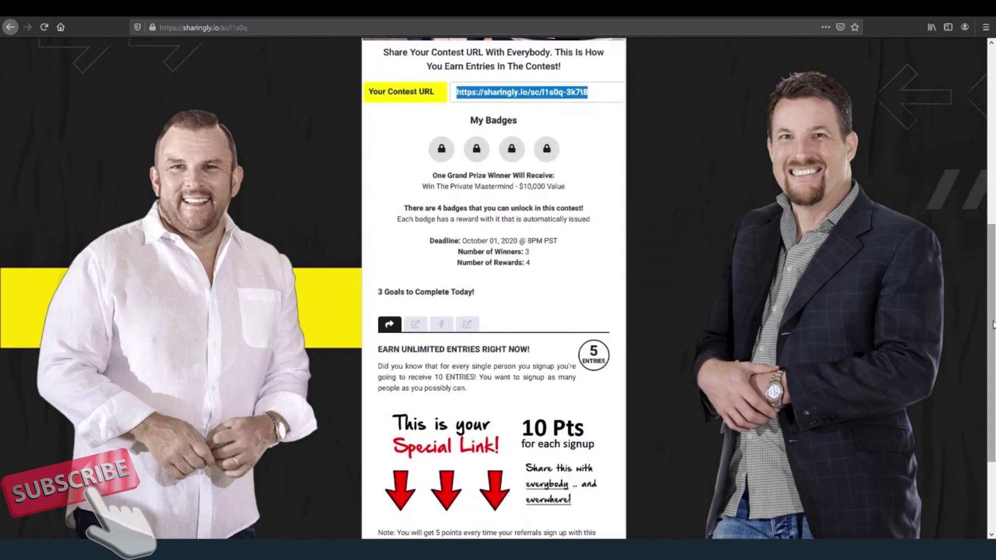
scroll(338, 248, down, 3)
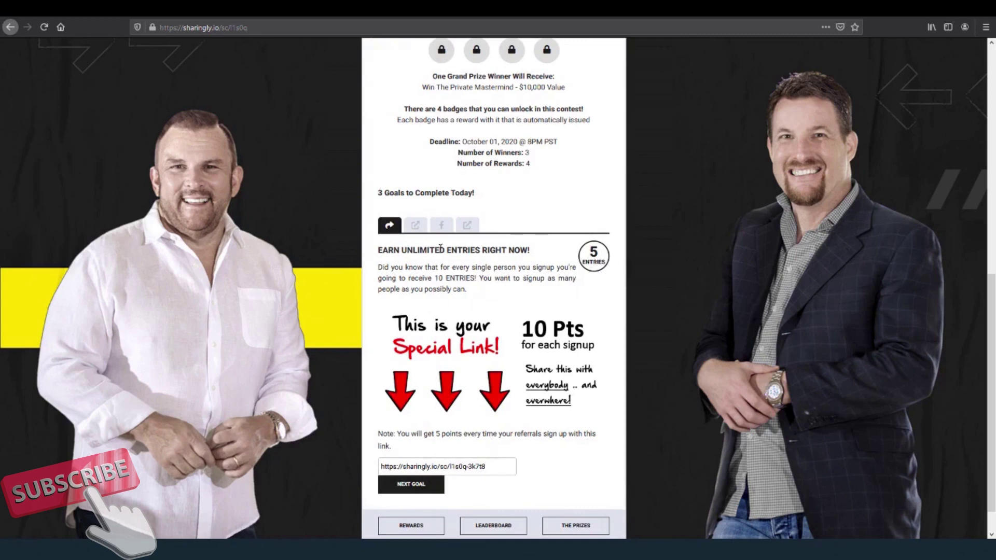
click(416, 224)
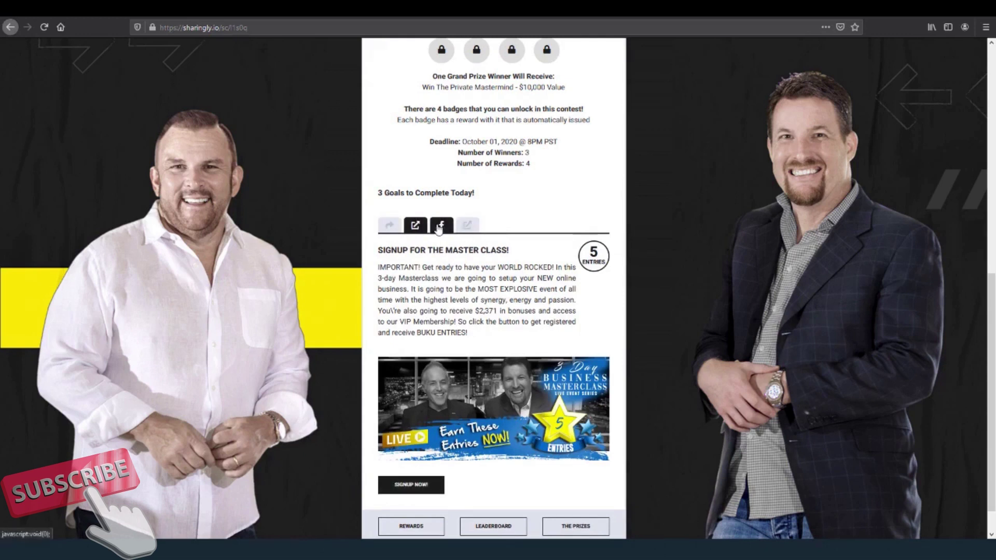
click(440, 226)
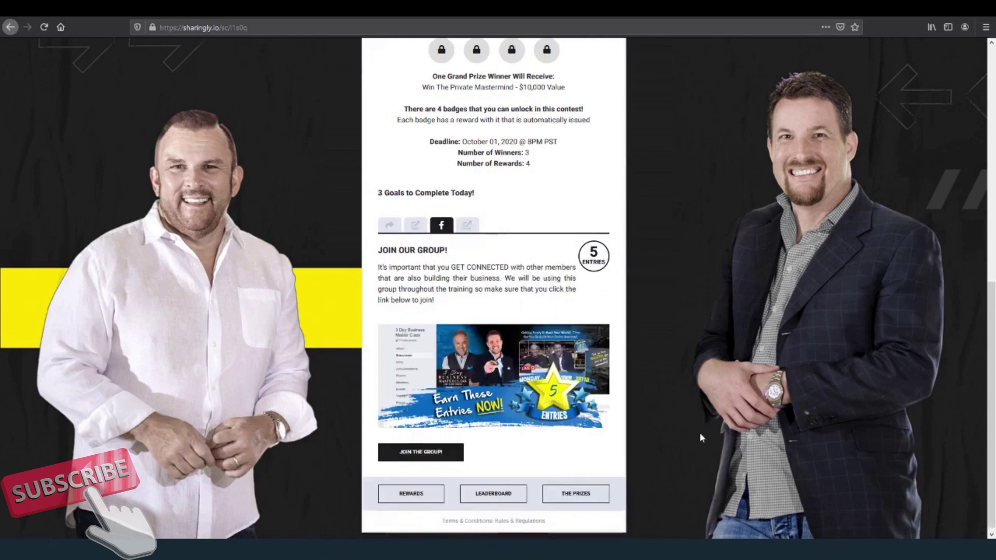
click(477, 228)
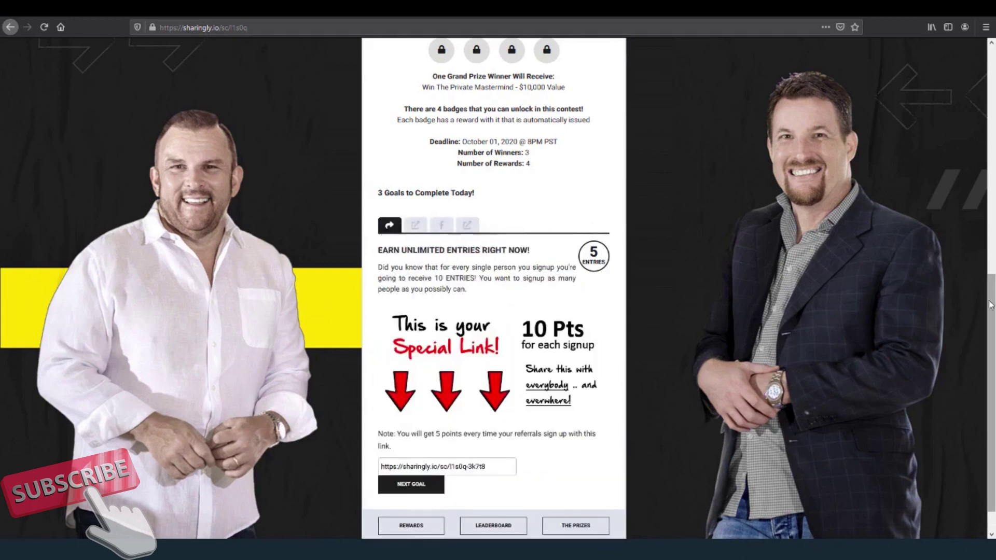
drag(990, 305, 990, 323)
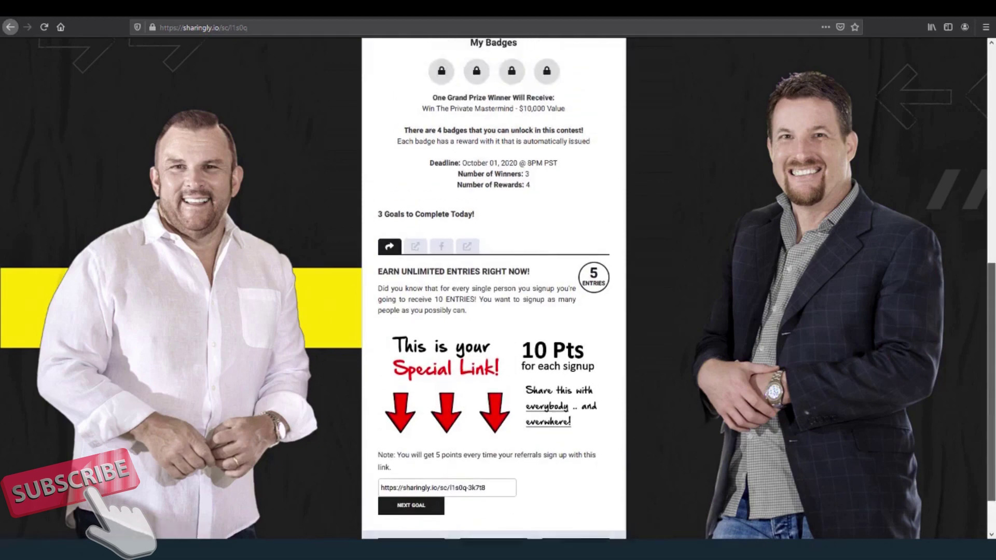
drag(991, 408, 973, 103)
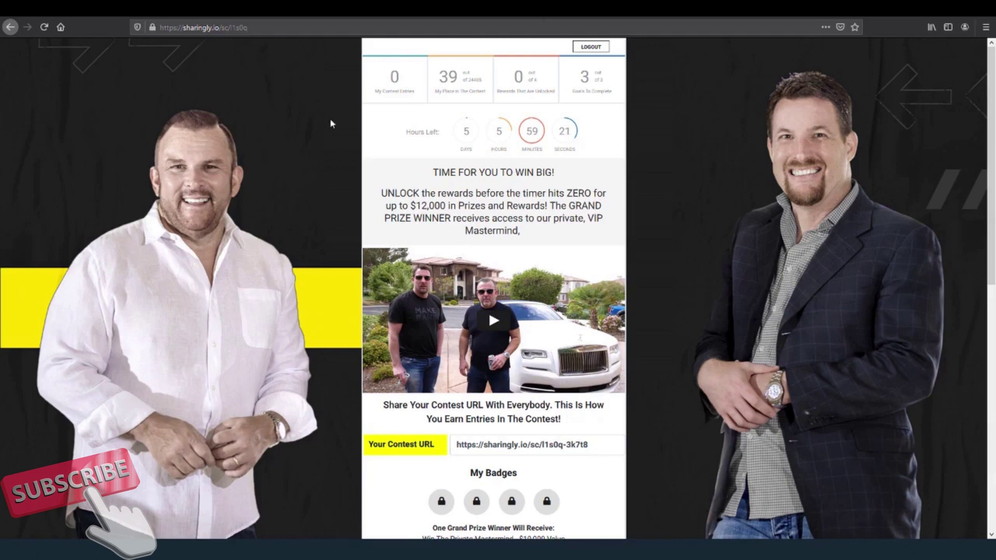
Close the contest page and share links, then open RSD Webinar's live giveaway page.
key(ctrl+w)
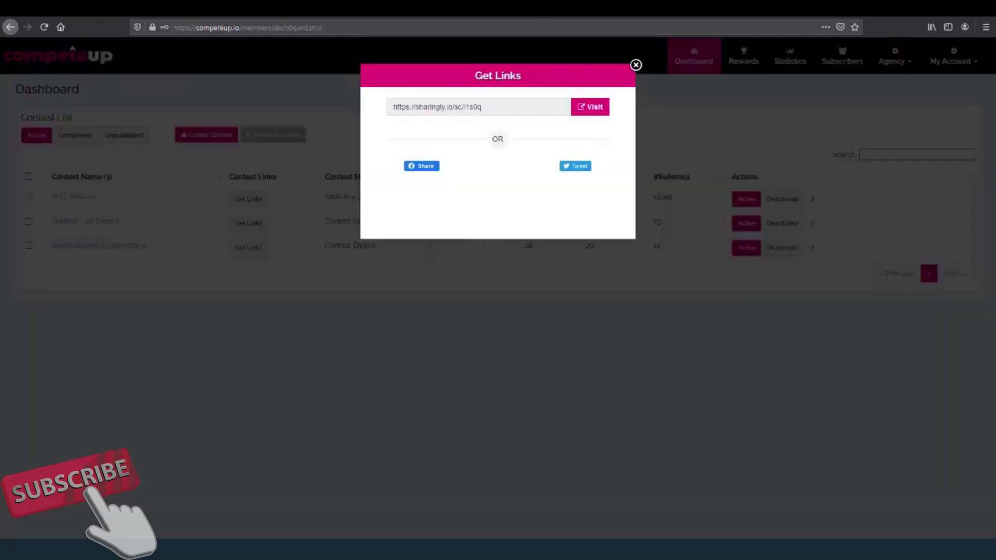
click(636, 65)
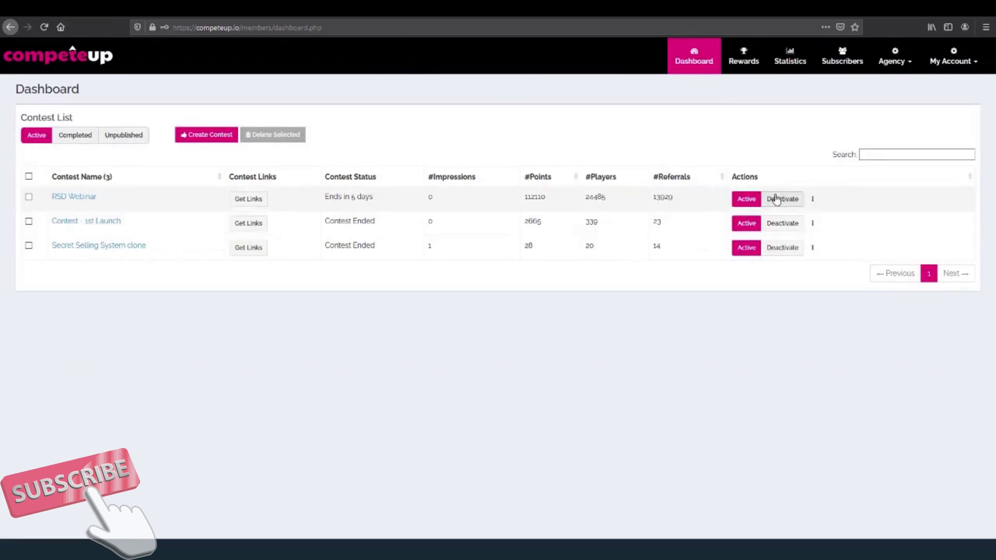
click(813, 199)
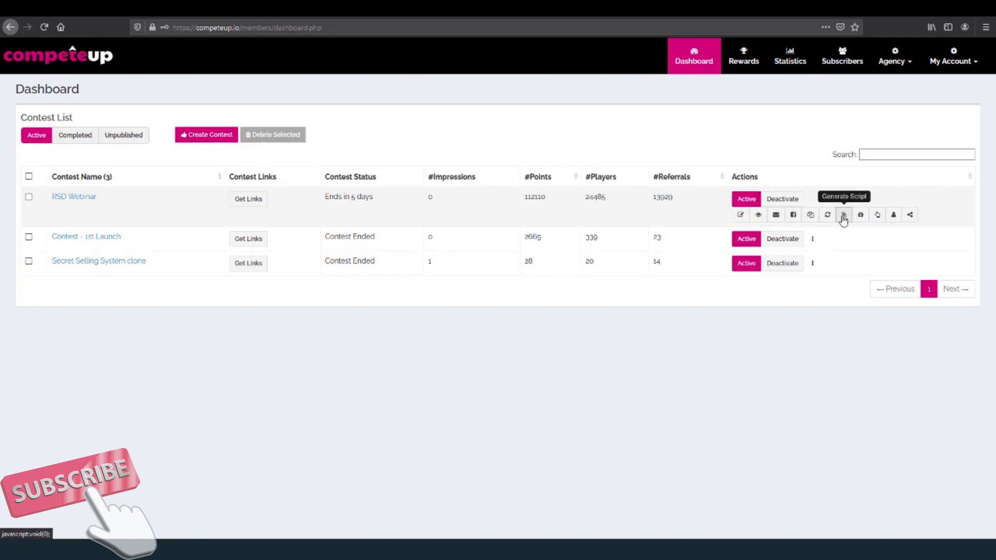
right_click(861, 220)
click(902, 223)
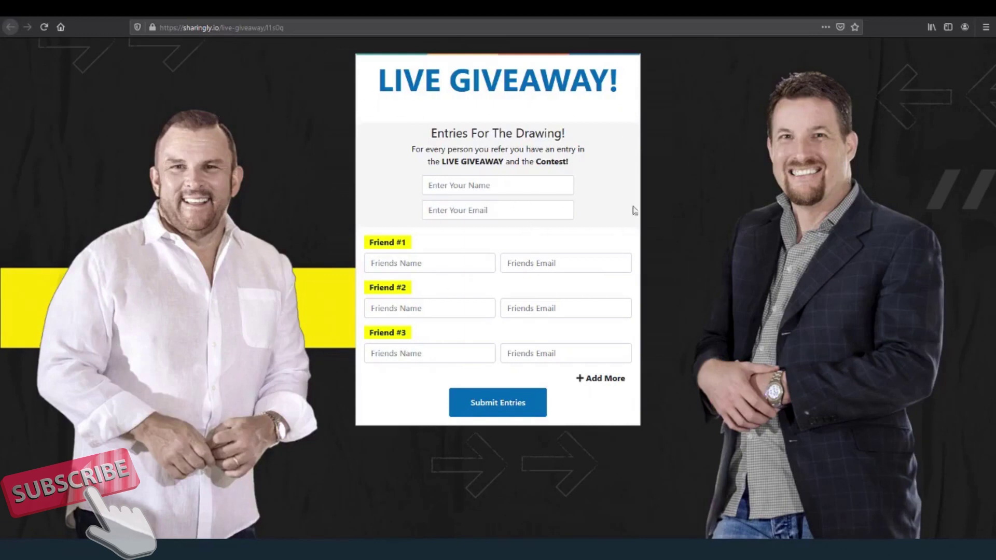
Step through the giveaway form's entrant name field and the Friend #1 and #2 fields.
click(457, 187)
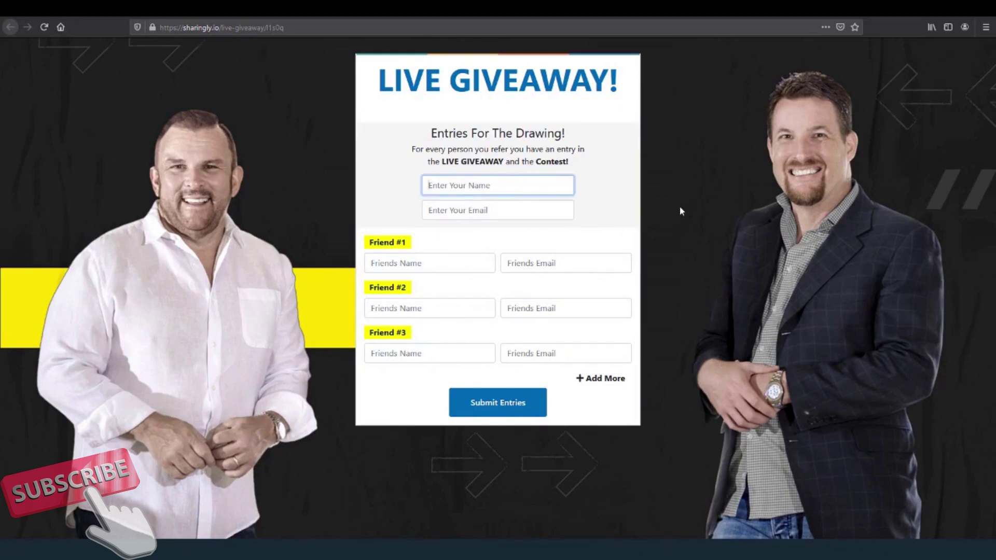
click(520, 217)
click(435, 259)
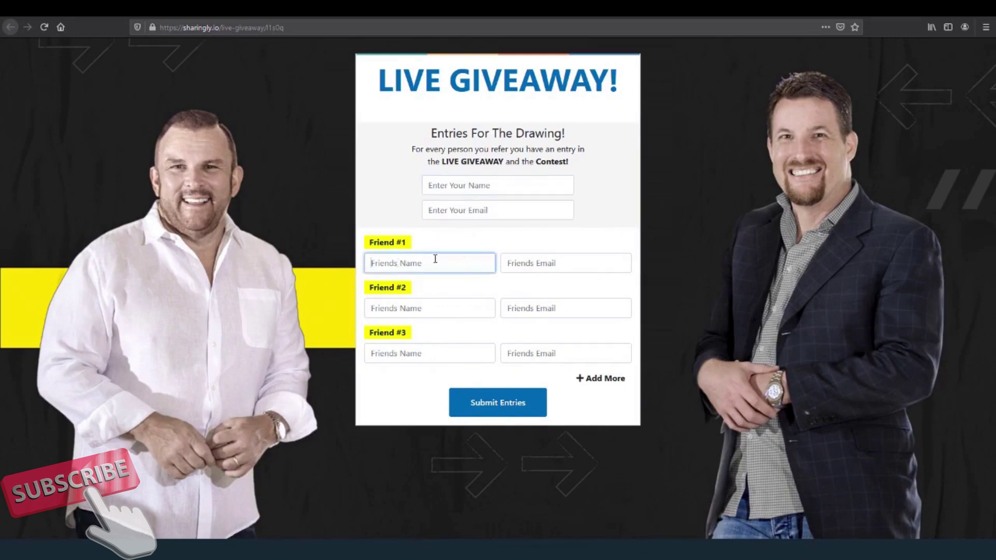
click(525, 262)
click(395, 305)
key(Tab)
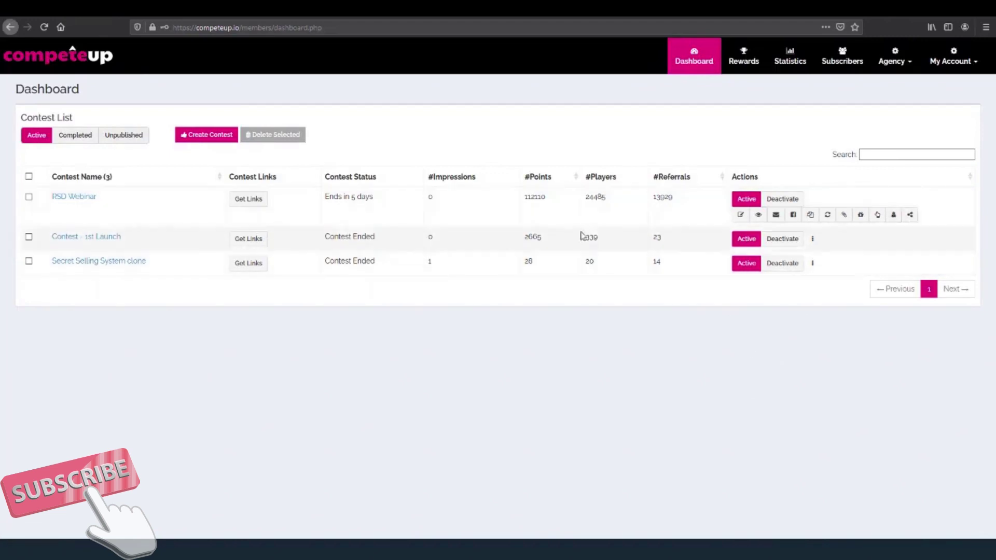
Open the RSD Webinar contest for editing in Campaign Setup.
click(738, 215)
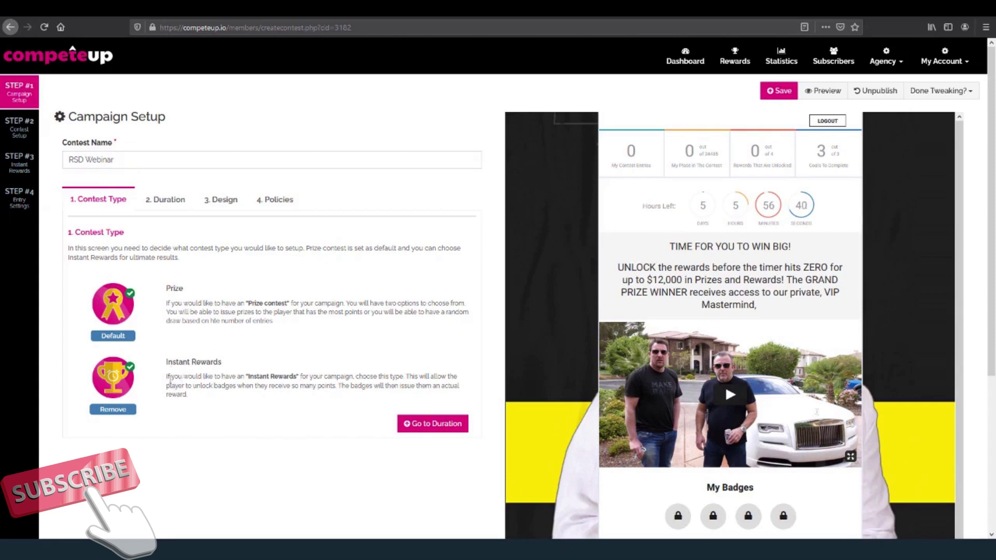
View the Duration settings, then the Design section's contest description editor.
click(167, 199)
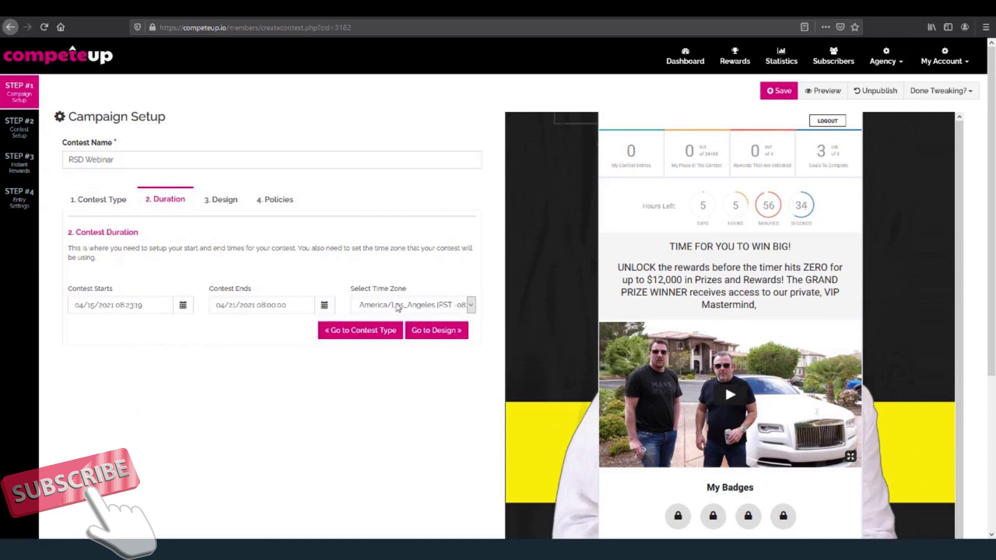
click(215, 196)
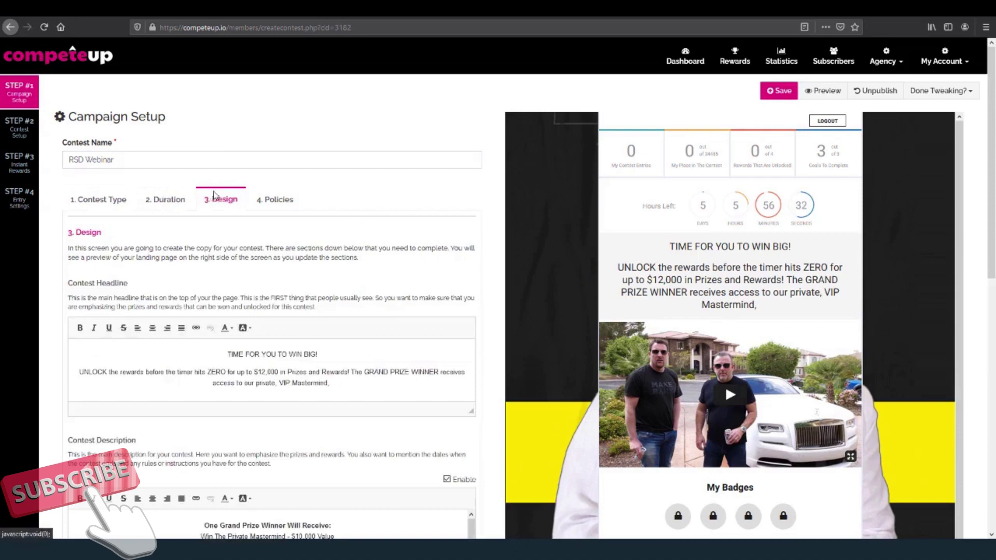
drag(991, 201, 993, 259)
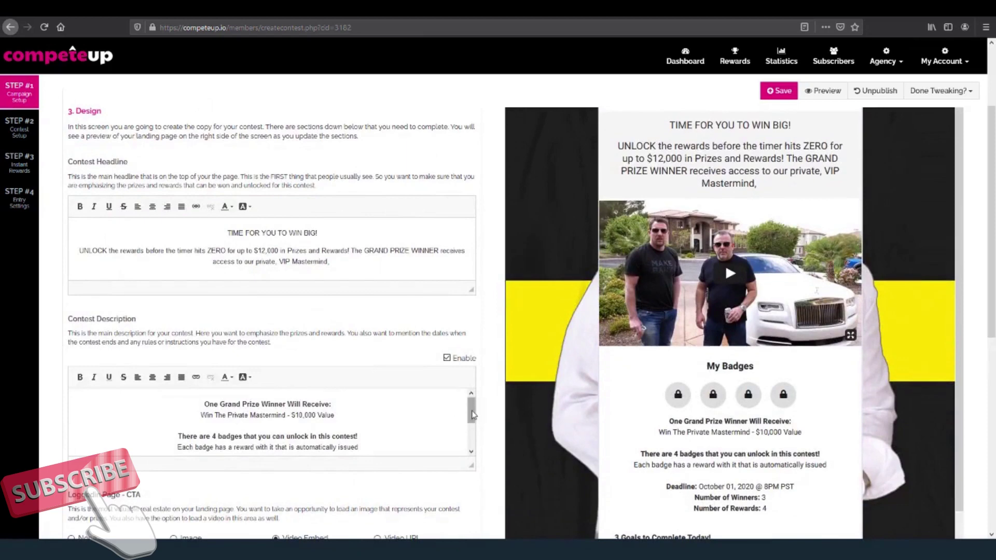
scroll(456, 436, down, 3)
scroll(389, 420, up, 3)
click(285, 404)
scroll(984, 311, down, 5)
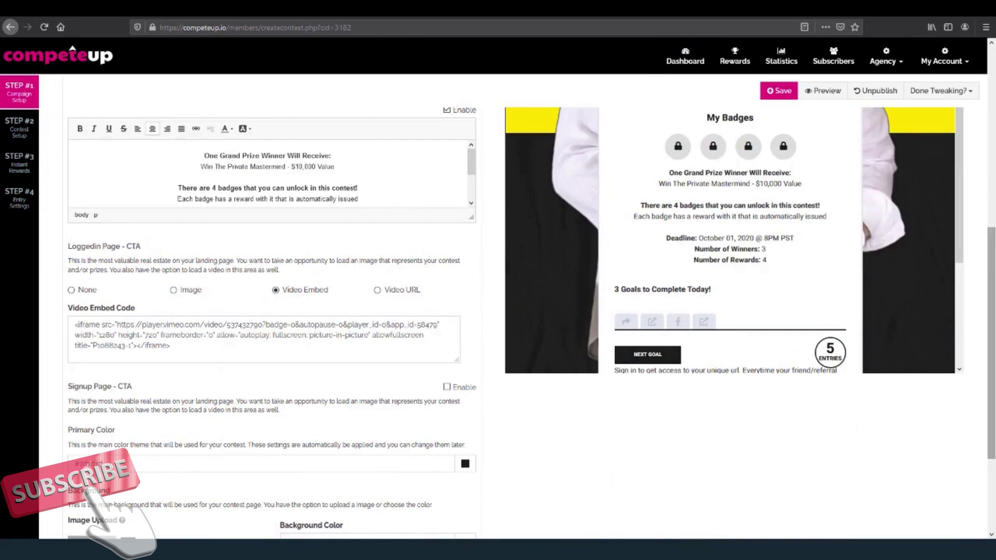
scroll(156, 281, down, 3)
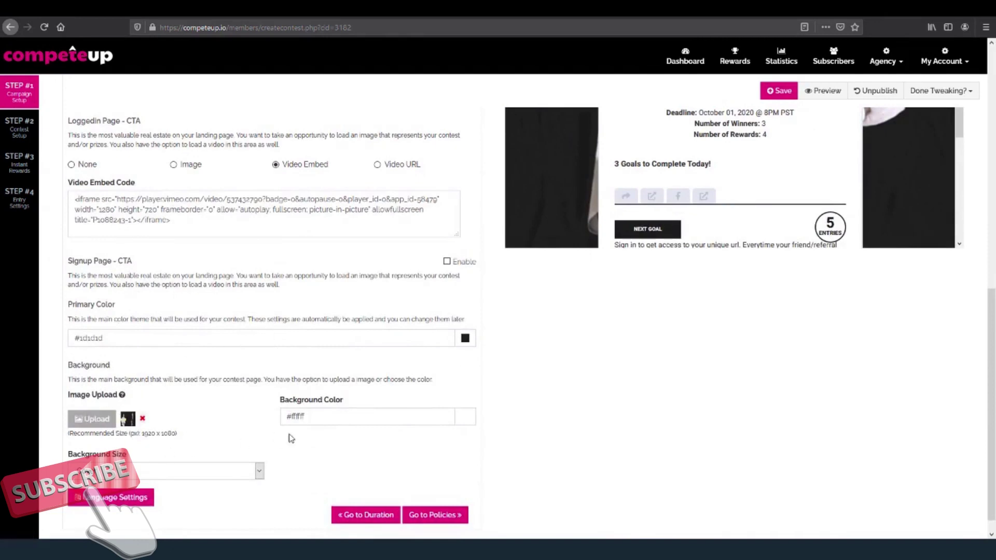
drag(989, 366, 990, 132)
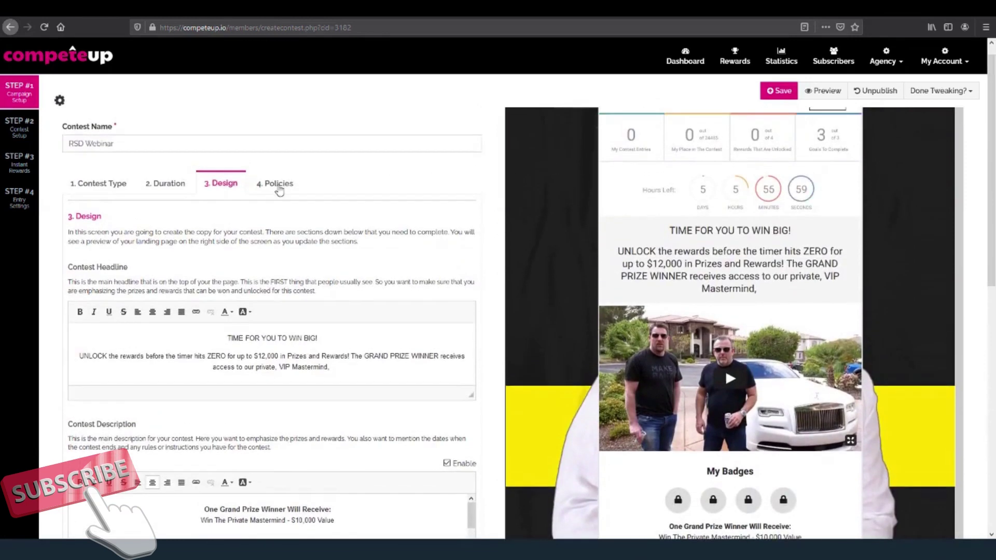
Show the 4. Policies section of Campaign Setup.
click(278, 187)
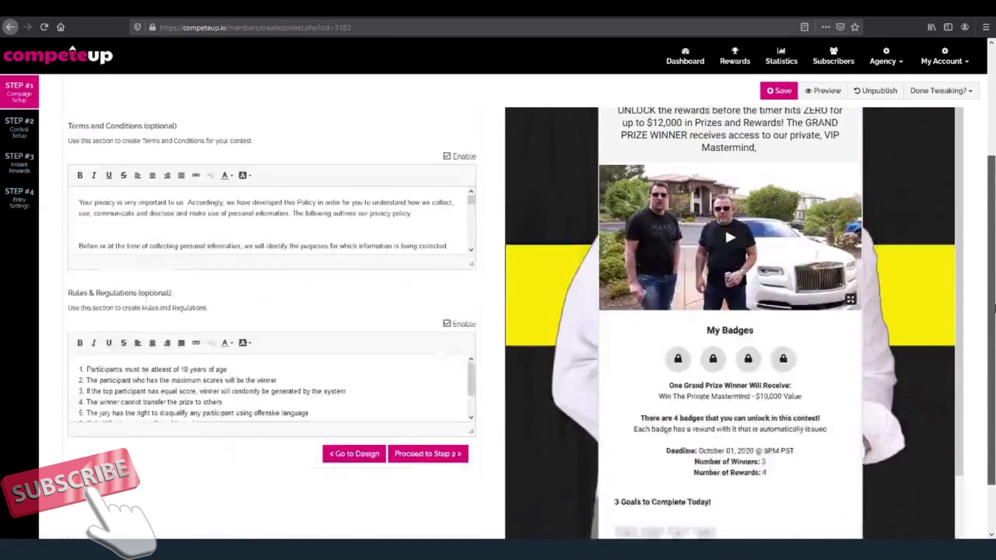
mouse_move(990, 208)
mouse_down()
mouse_move(992, 228)
mouse_move(974, 148)
mouse_up()
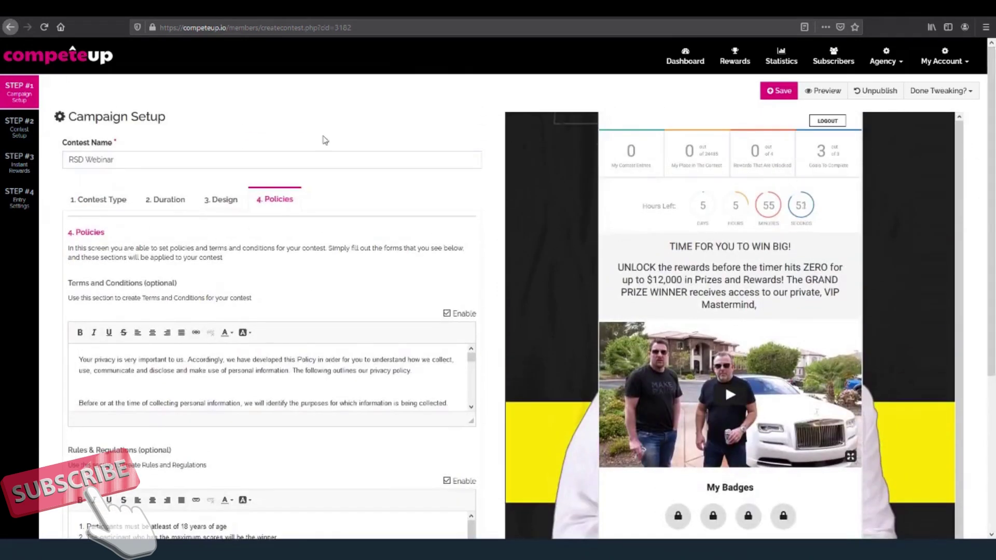
Open Step 2, check the 1st prize list without changes, and view the ribbon text settings.
click(19, 139)
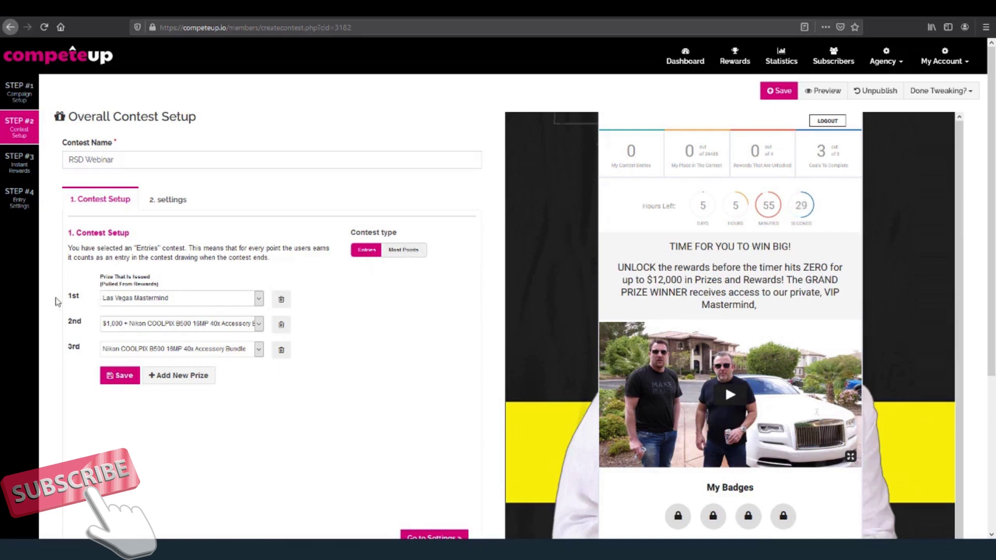
click(260, 300)
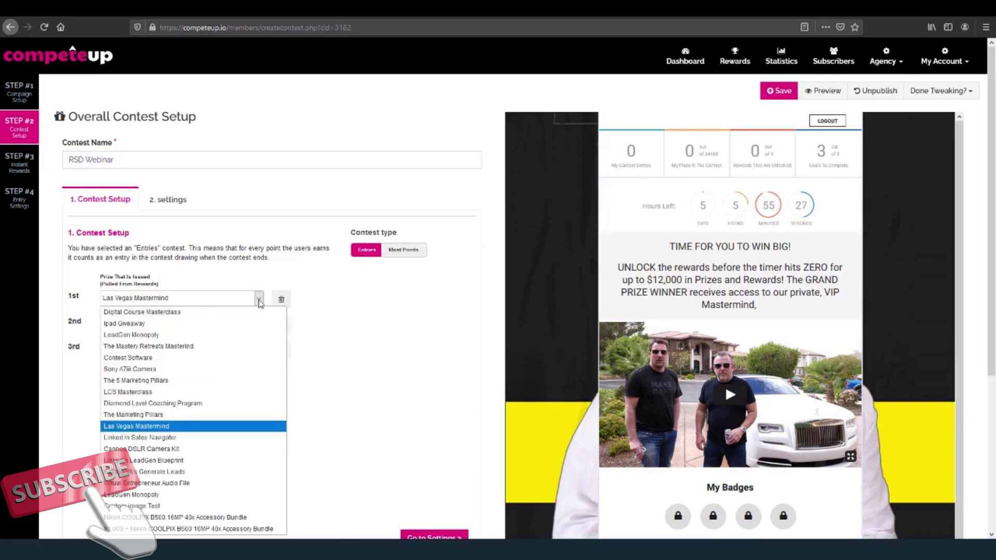
click(116, 300)
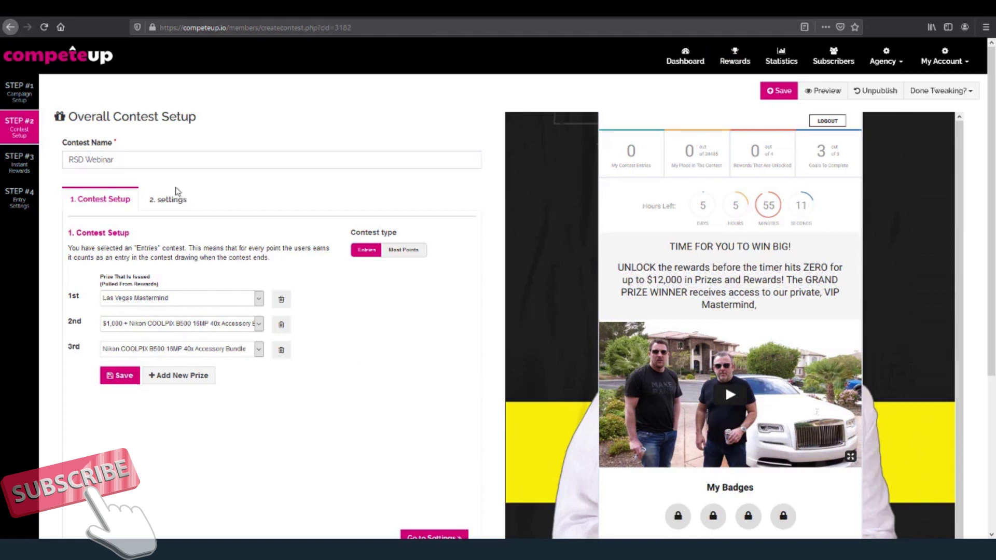
click(165, 202)
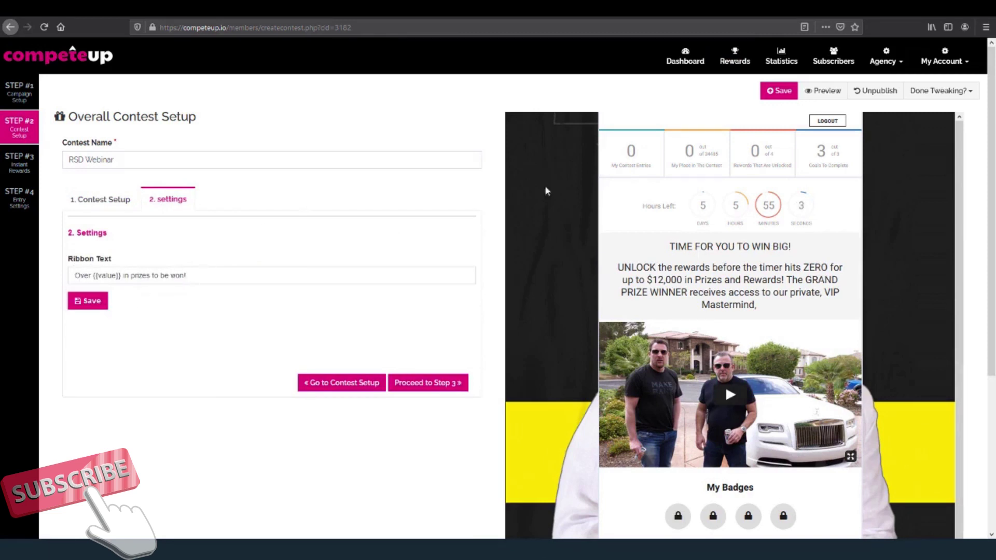
Open Instant Rewards and review the 60-point badge's points and name fields.
click(23, 170)
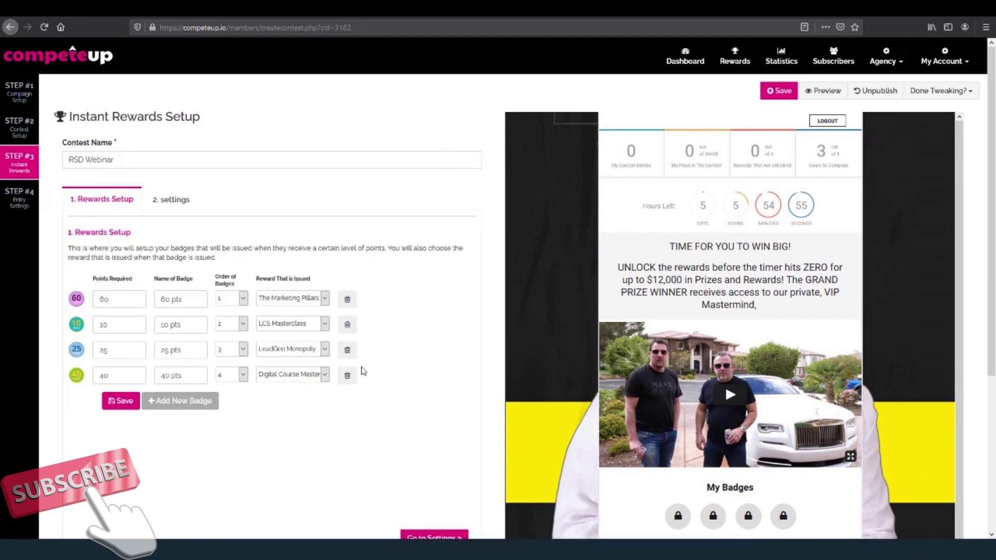
double_click(114, 298)
click(76, 303)
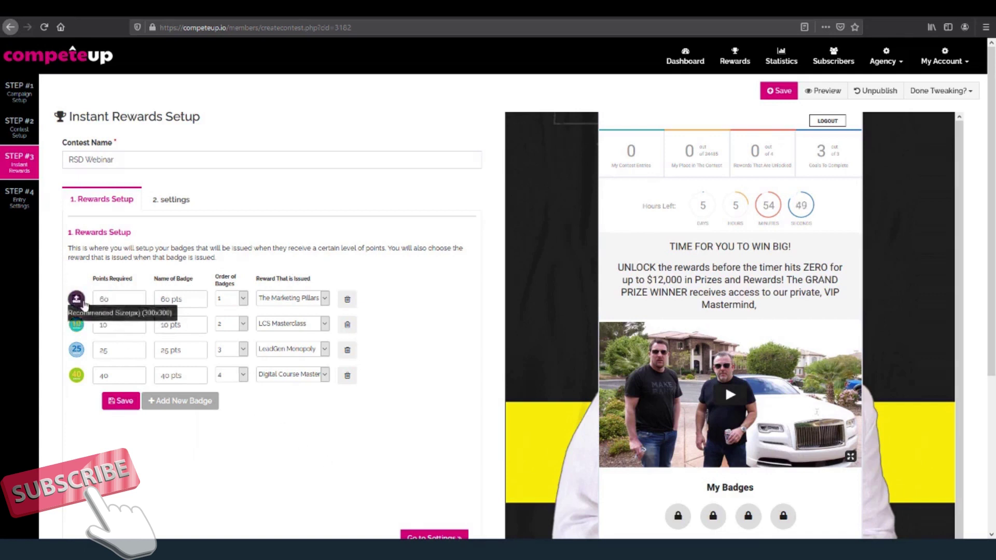
double_click(97, 299)
click(361, 427)
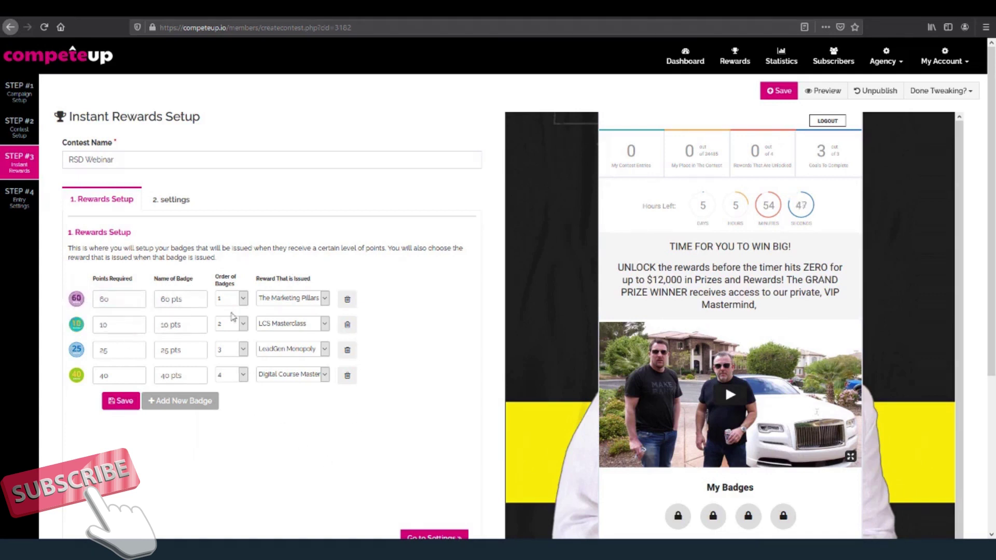
double_click(190, 299)
click(323, 462)
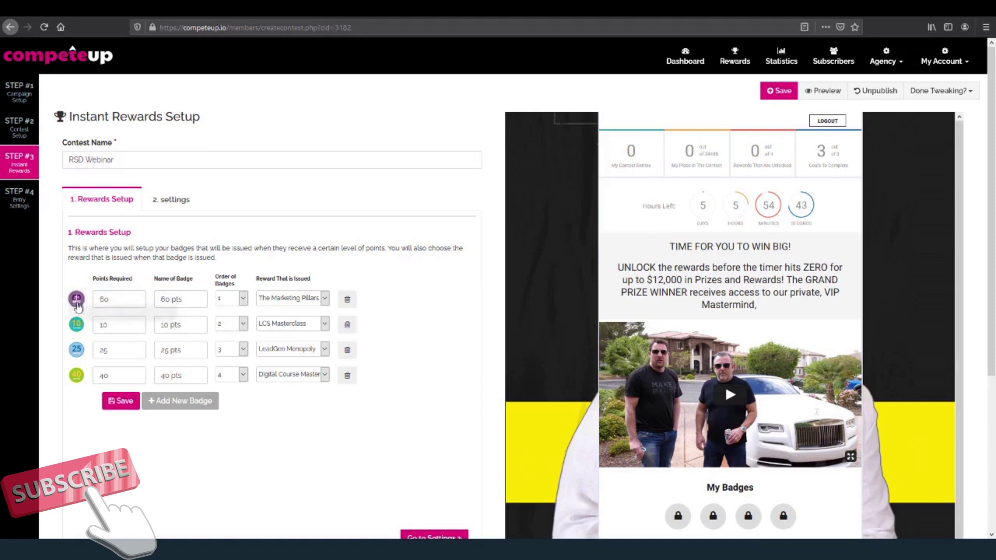
Keep The Marketing Pillars as the 60-point badge's reward and save the badges.
click(324, 300)
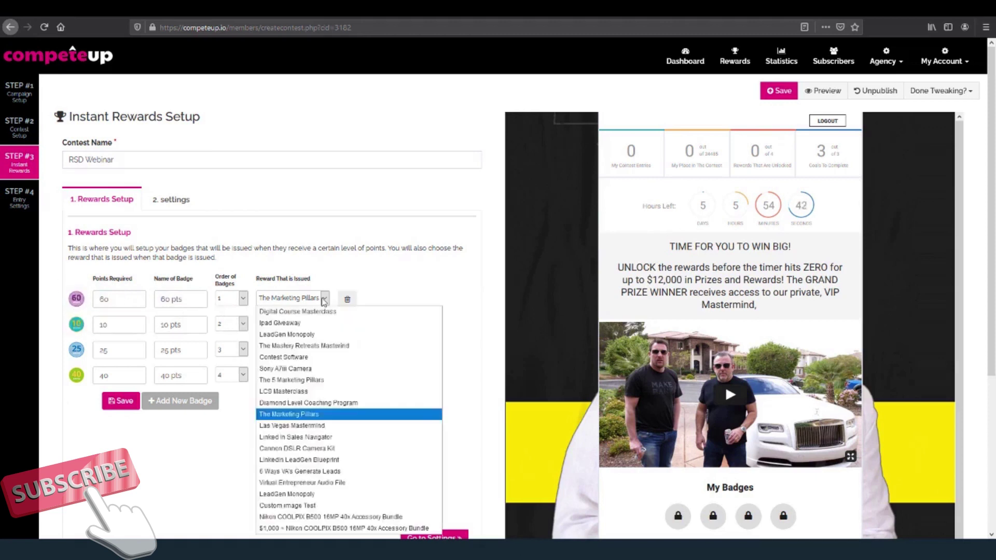
click(405, 288)
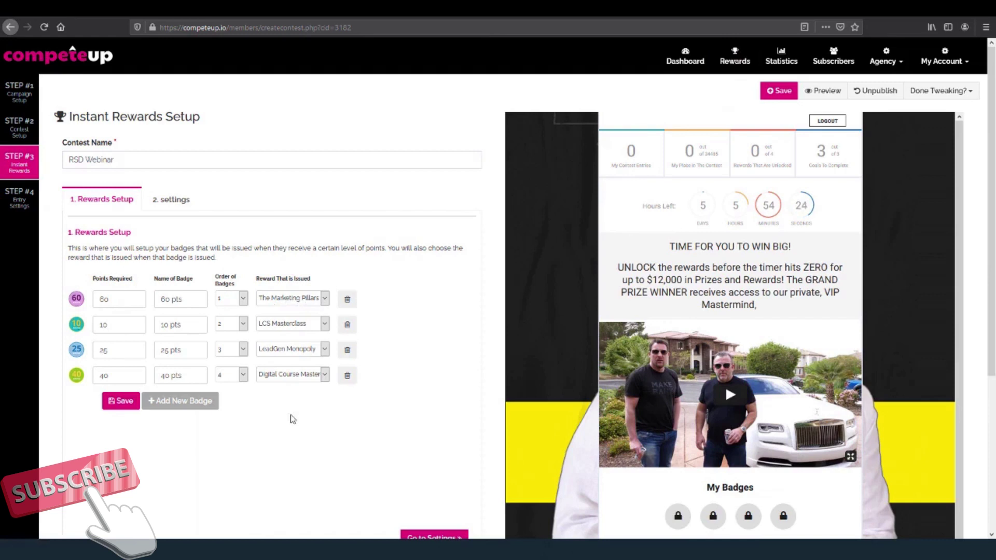
click(122, 405)
In Entry Settings, add a Visit on Facebook entry method, then remove it.
click(22, 198)
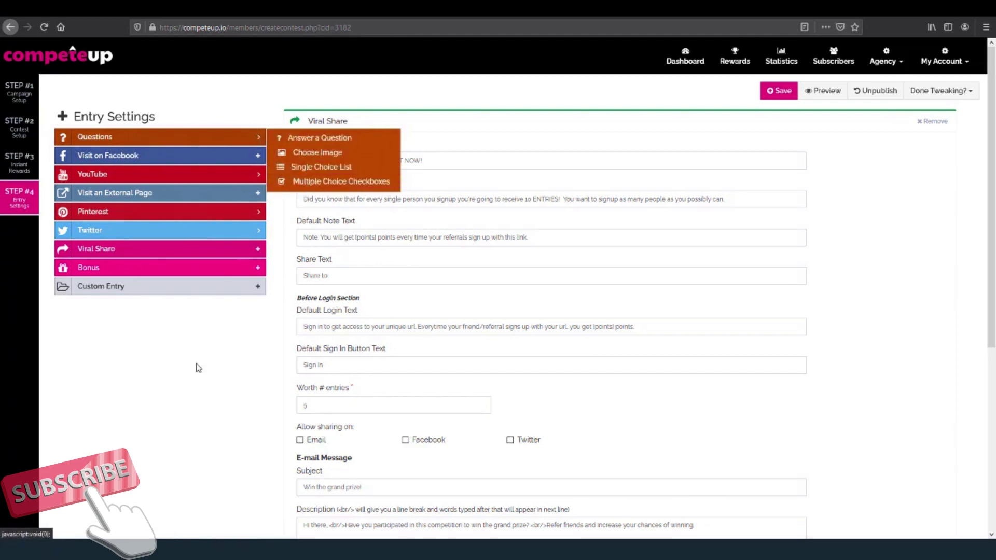
click(258, 158)
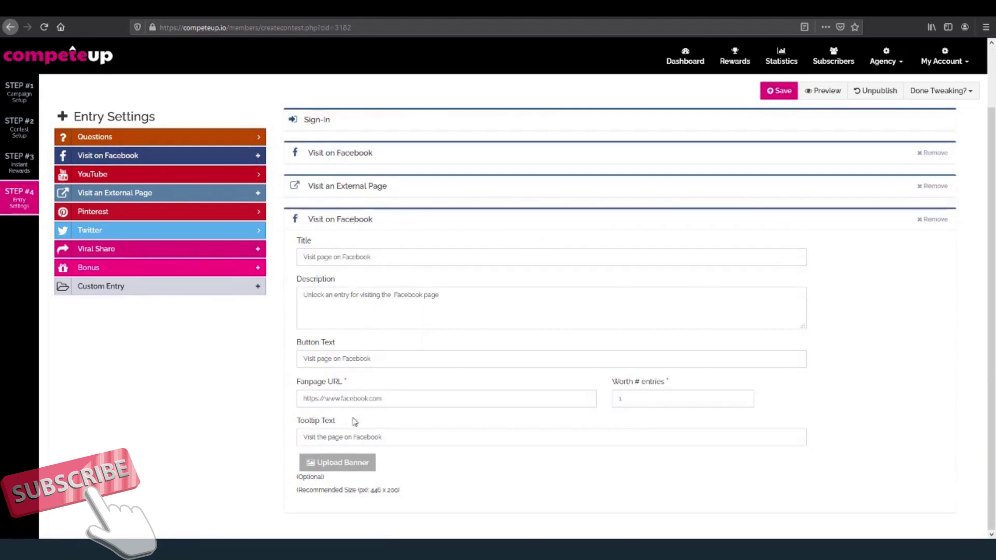
click(935, 220)
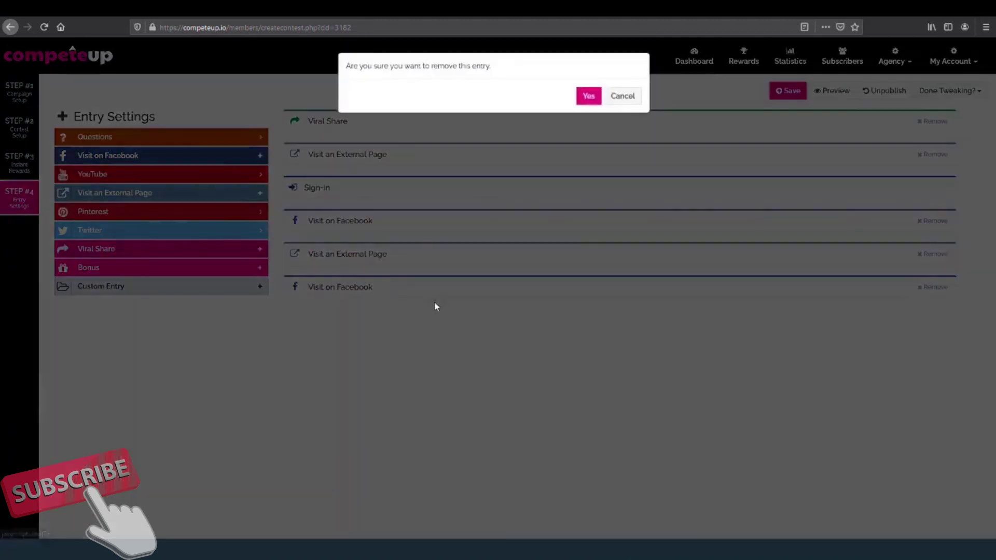
click(588, 96)
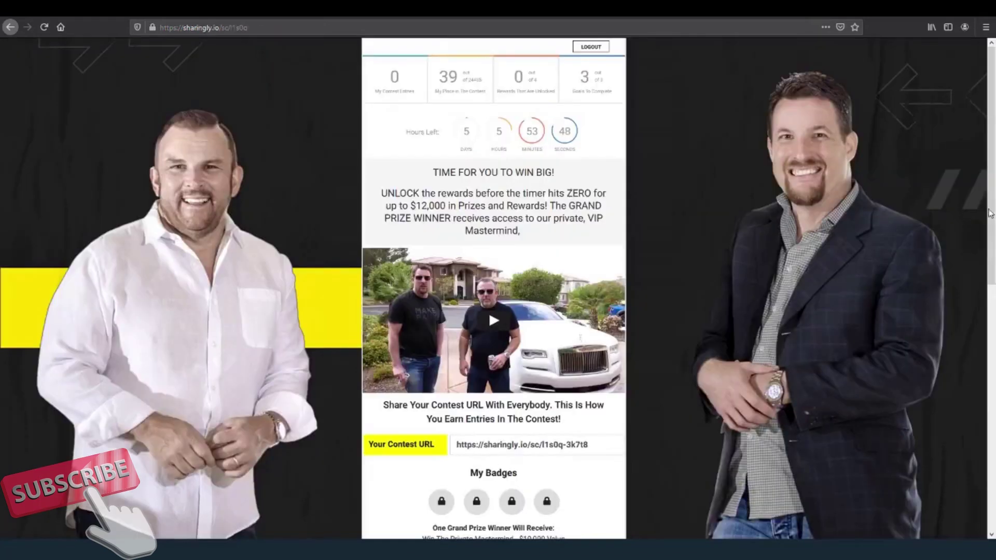
Bring the contest page's goals section into view, then return to the Entry Settings tab.
click(991, 288)
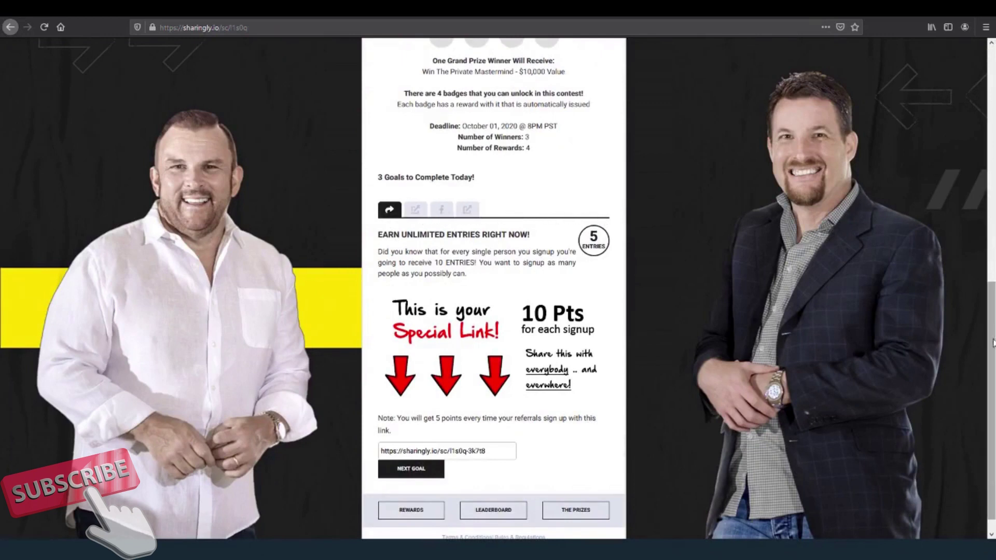
drag(993, 343, 969, 53)
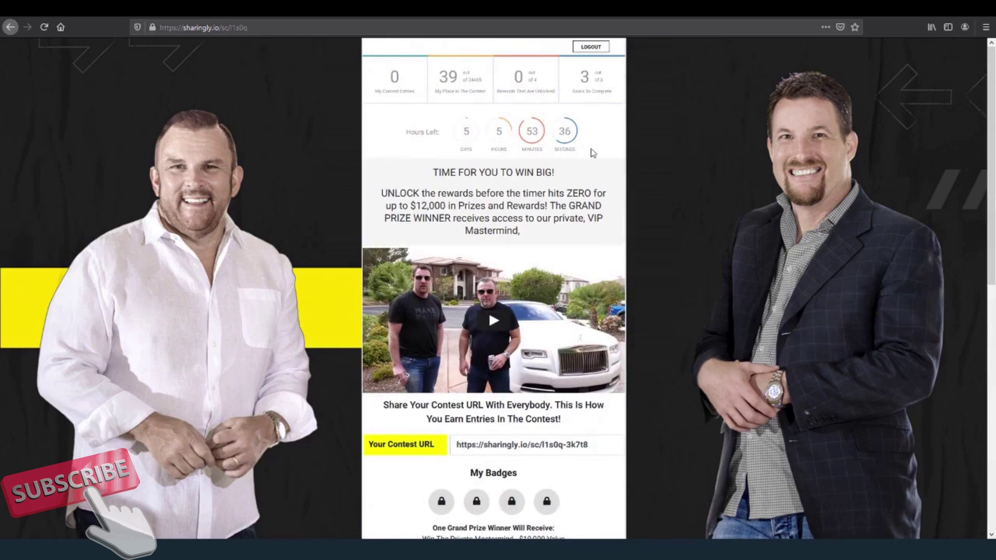
click(56, 16)
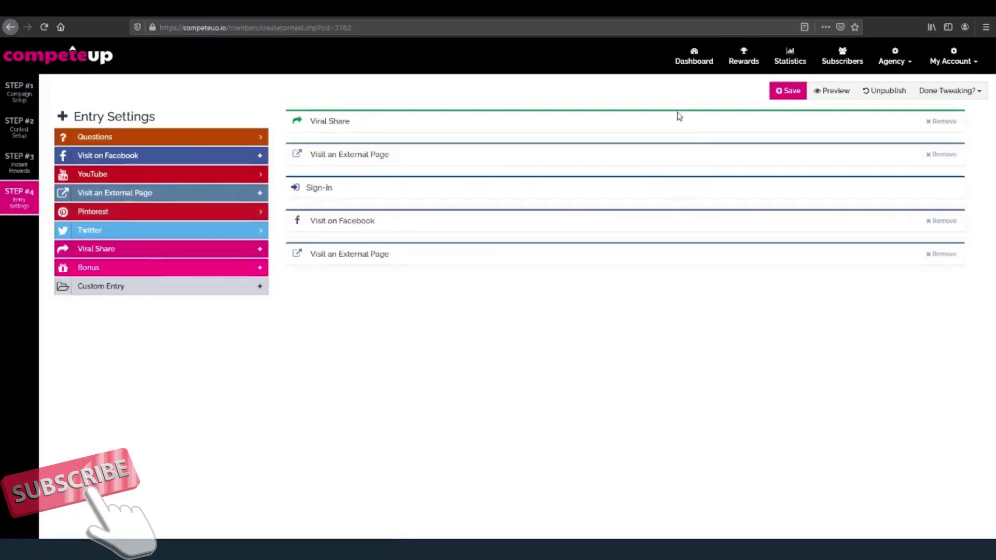
Review the Nikon COOLPIX bundle reward's name, description, instructions and $1300 value without changes.
click(753, 63)
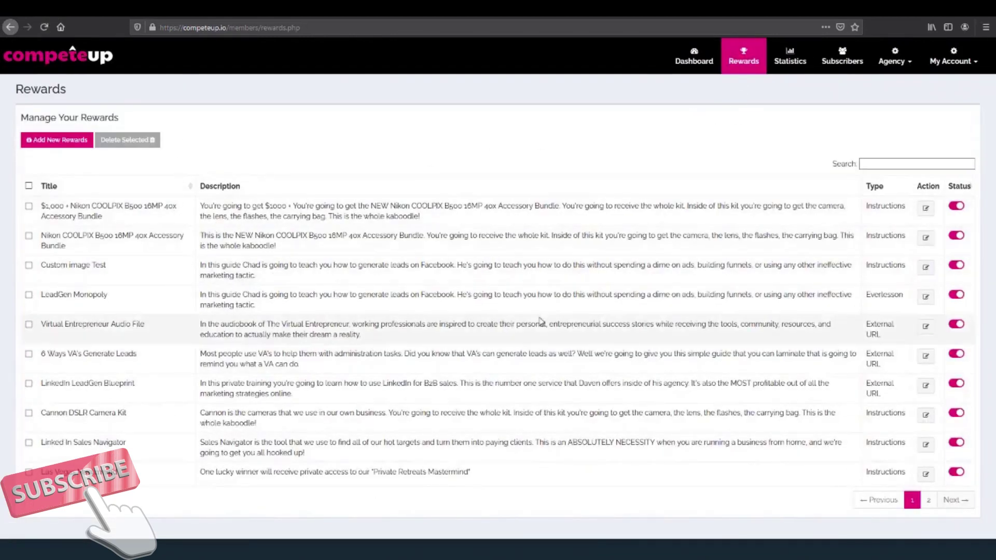
click(925, 209)
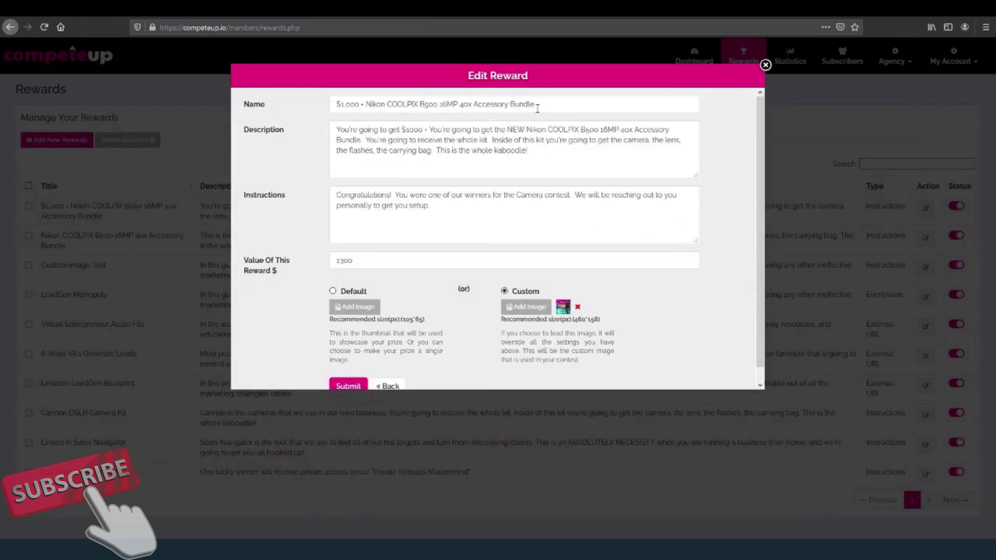
drag(536, 105, 310, 106)
click(548, 148)
key(ctrl+a)
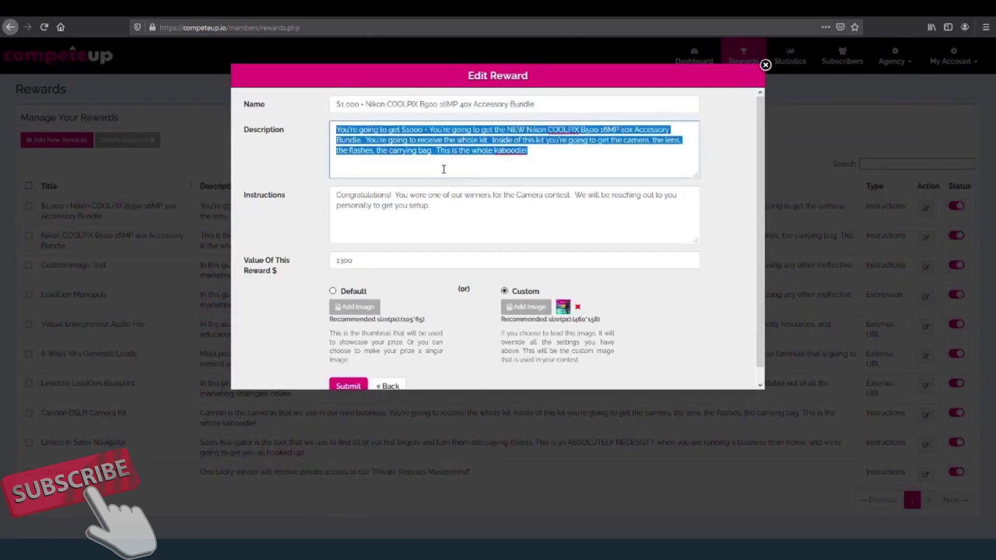
drag(459, 207, 289, 201)
drag(352, 260, 318, 255)
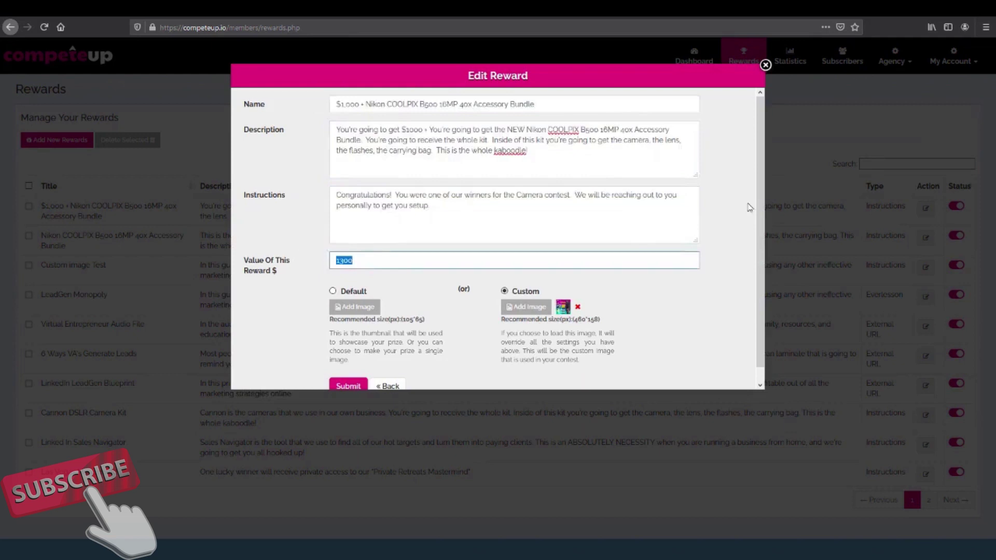
click(727, 251)
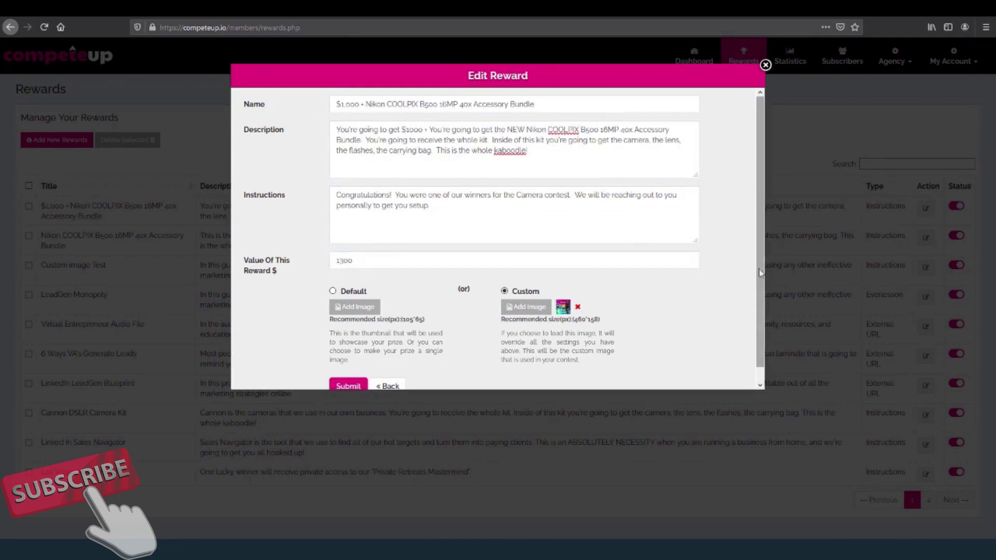
scroll(765, 220, down, 1)
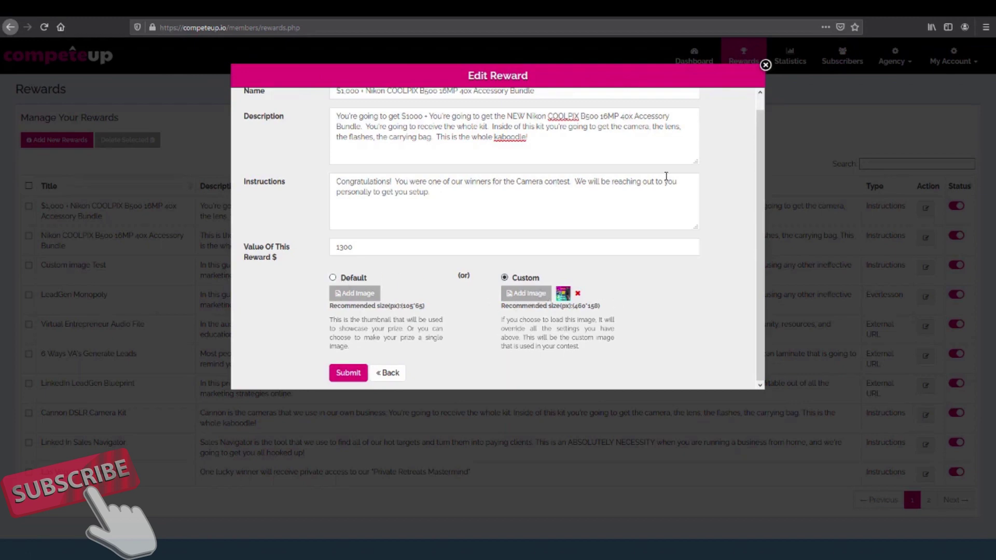
click(767, 67)
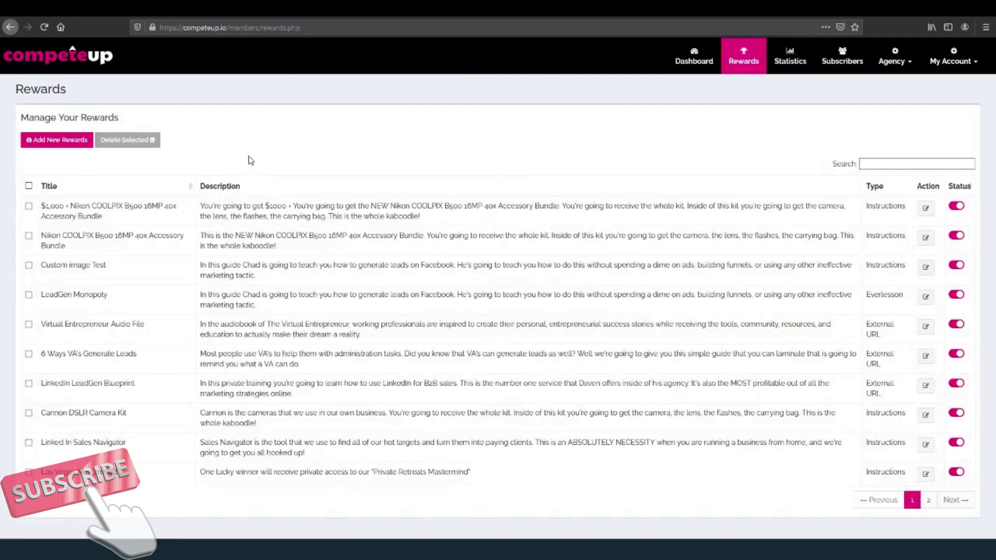
click(60, 142)
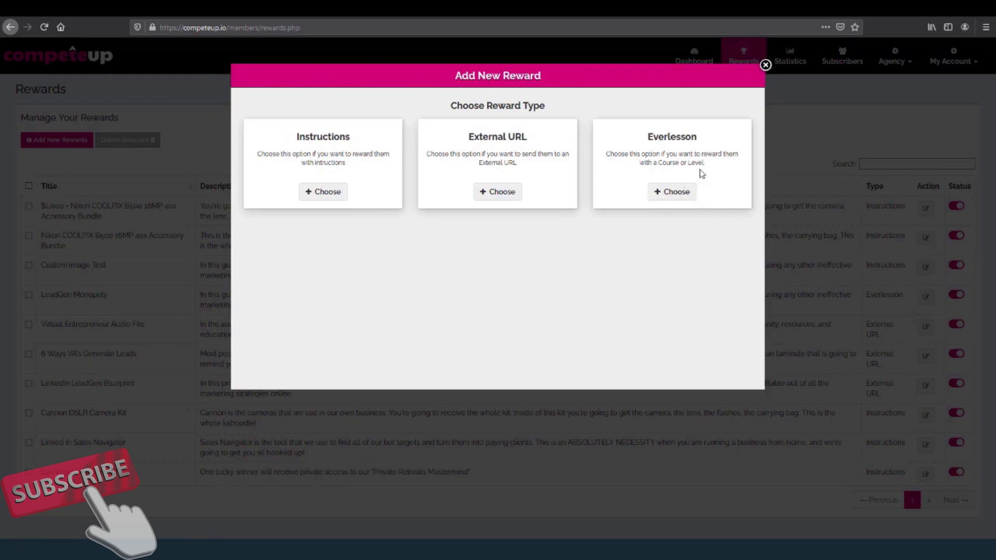
click(766, 66)
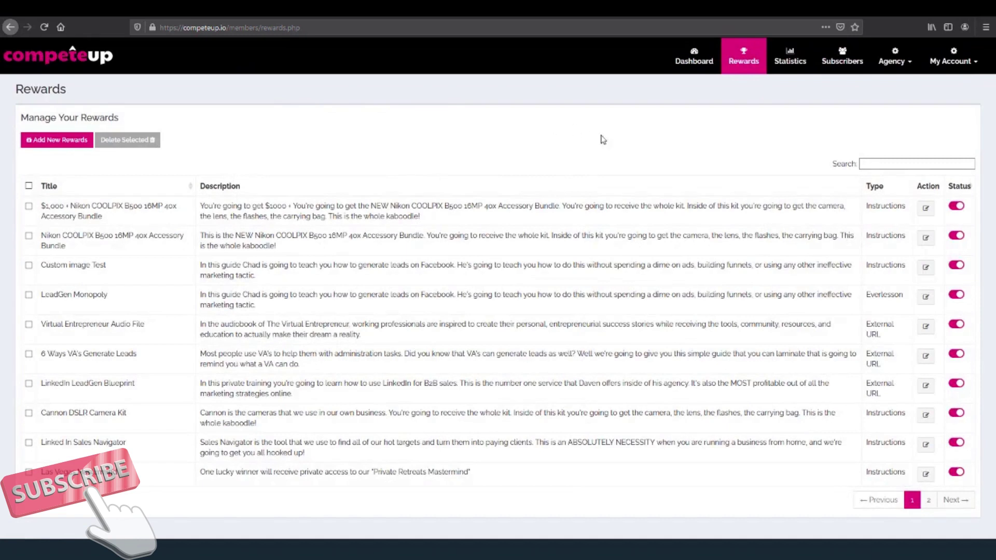
View the contest statistics, then the My Subscribers list.
click(789, 61)
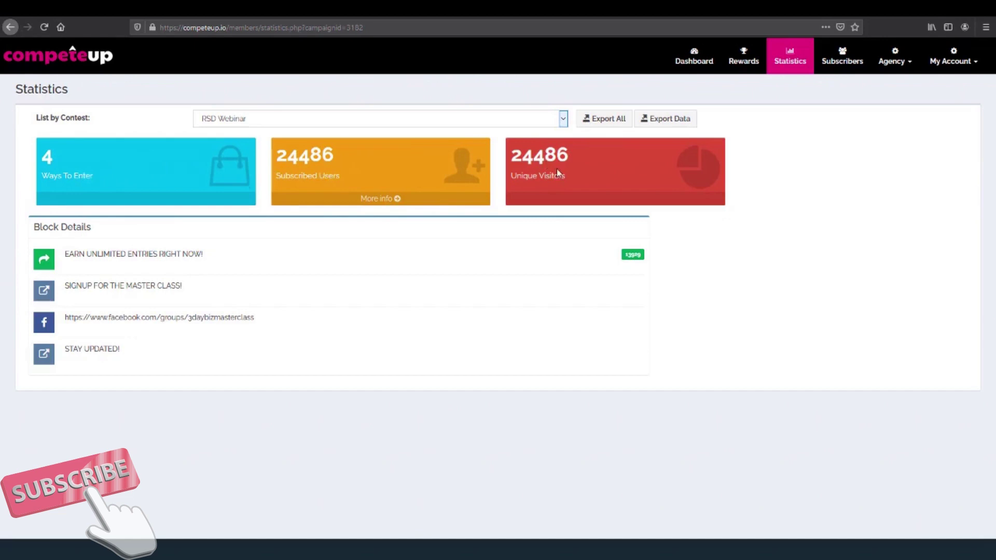
click(843, 62)
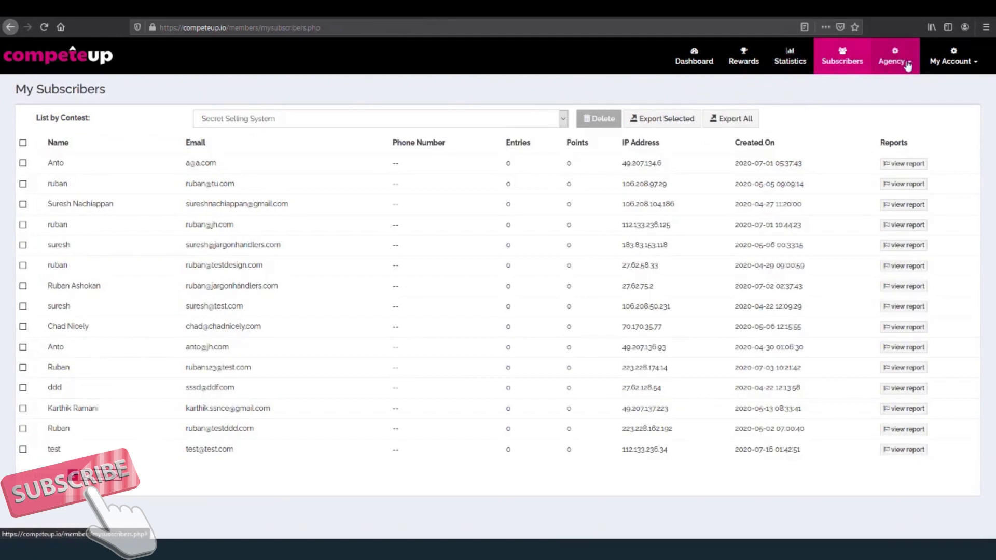
Go to the Manage Clients page from the Agency menu.
click(907, 66)
click(877, 87)
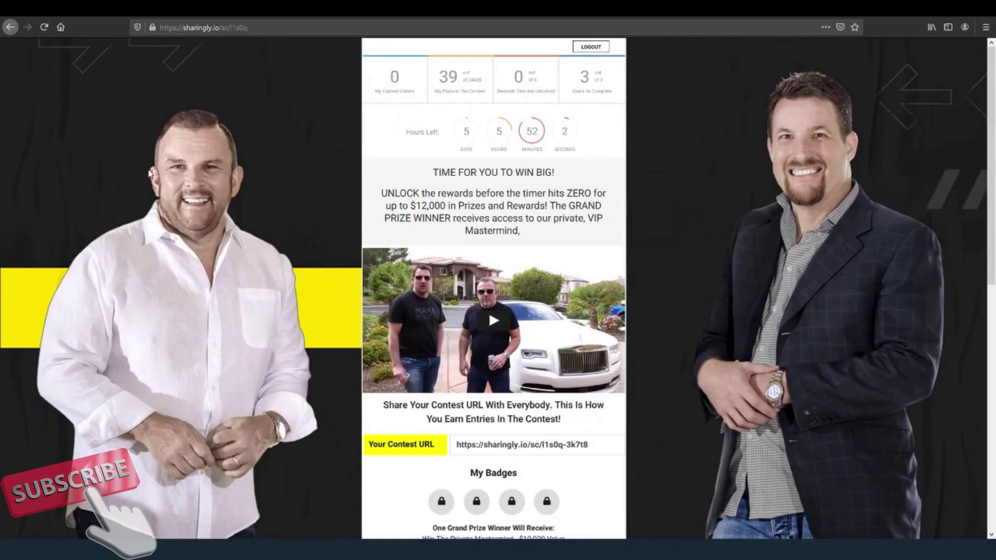
mouse_move(991, 156)
mouse_down()
mouse_move(992, 385)
mouse_move(992, 109)
mouse_up()
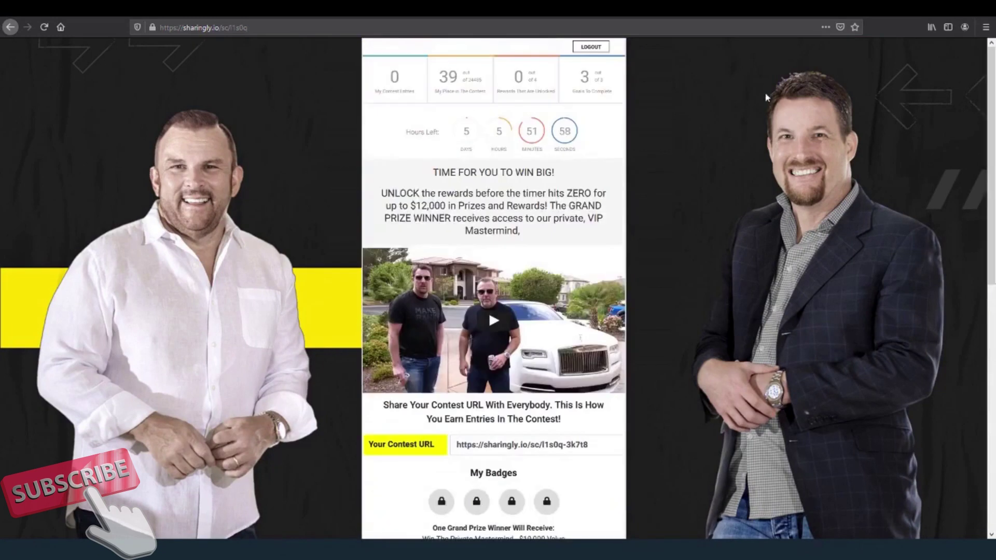